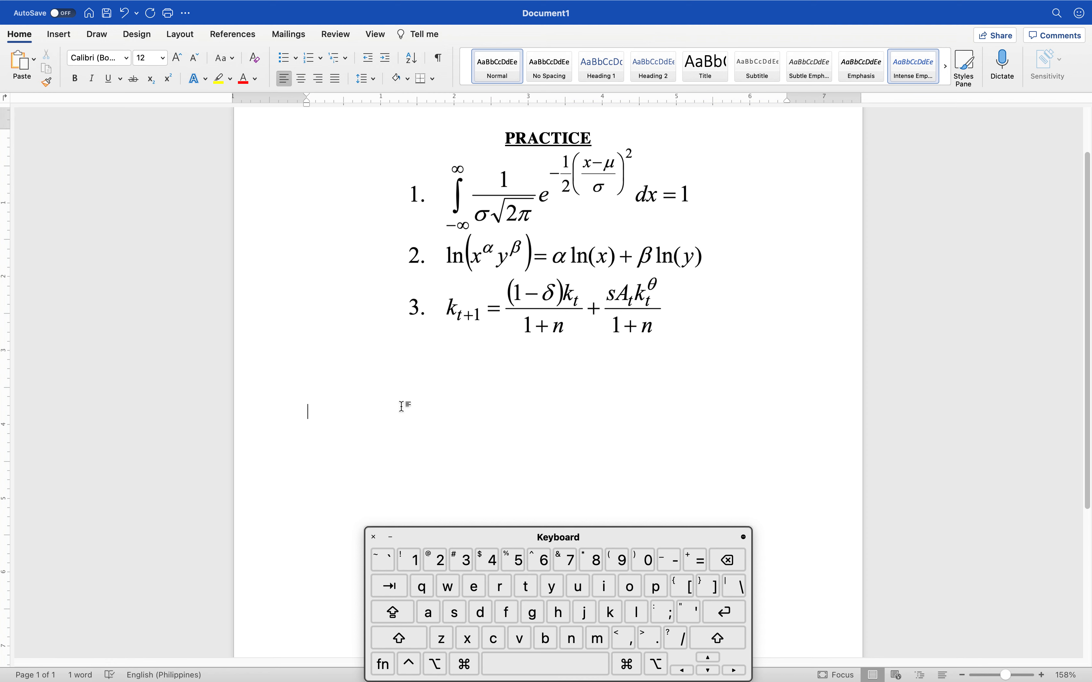
- Insert a new equation below the practice list, beginning with an integral (\int) with the lower limit −∞ in parentheses
scroll(398, 406, "down", 1)
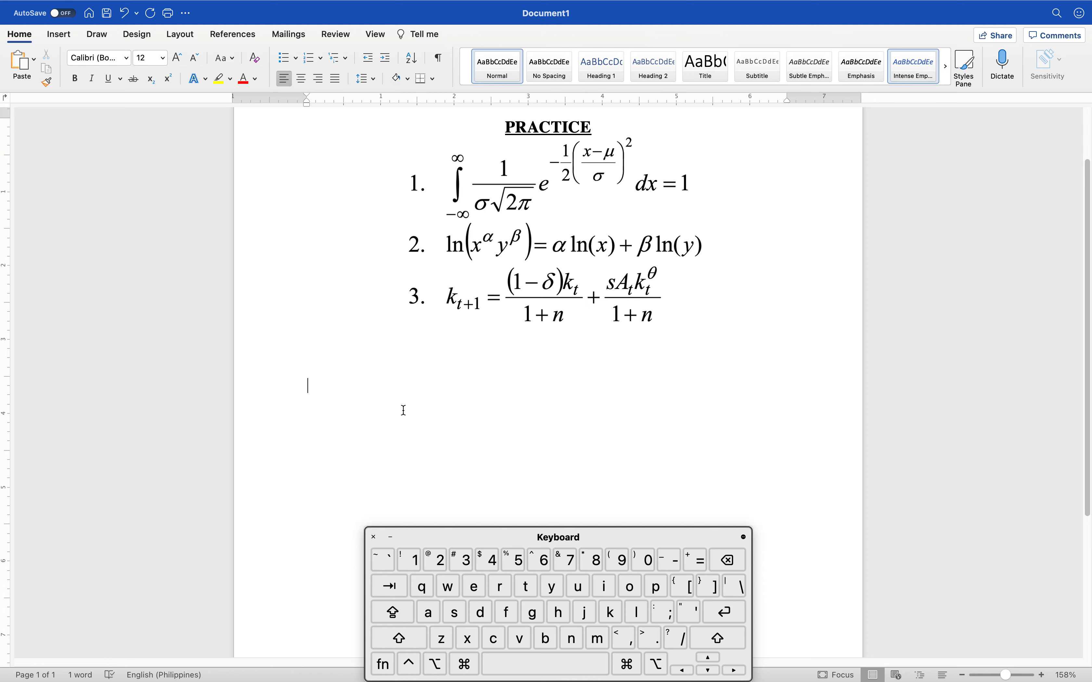
key("ctrl+equal")
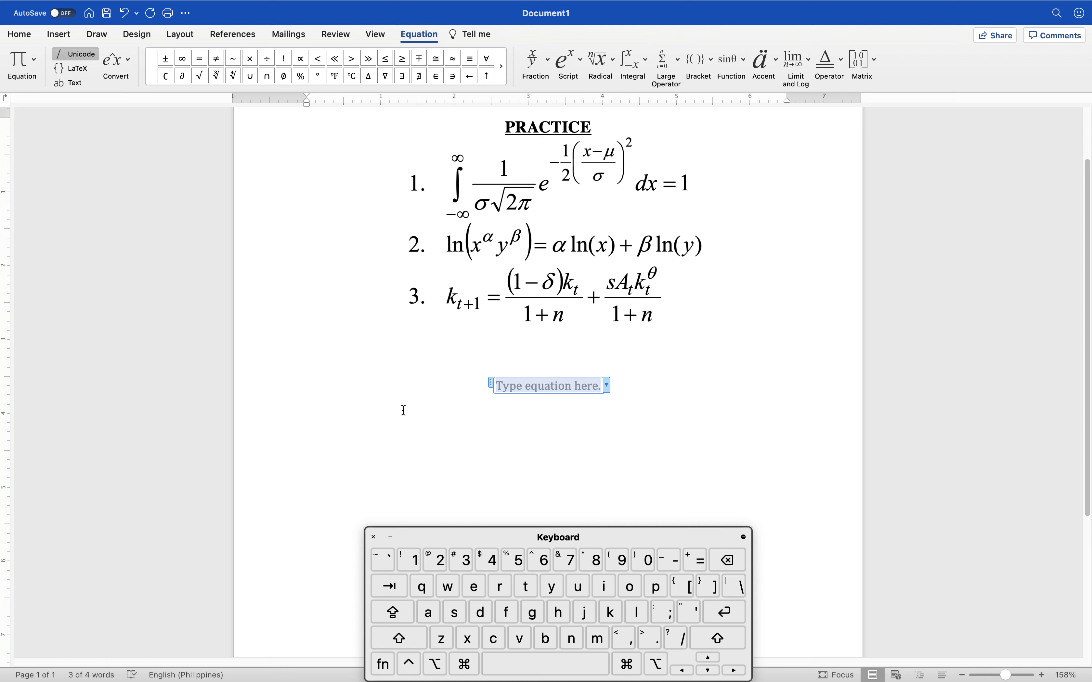
type("\\int")
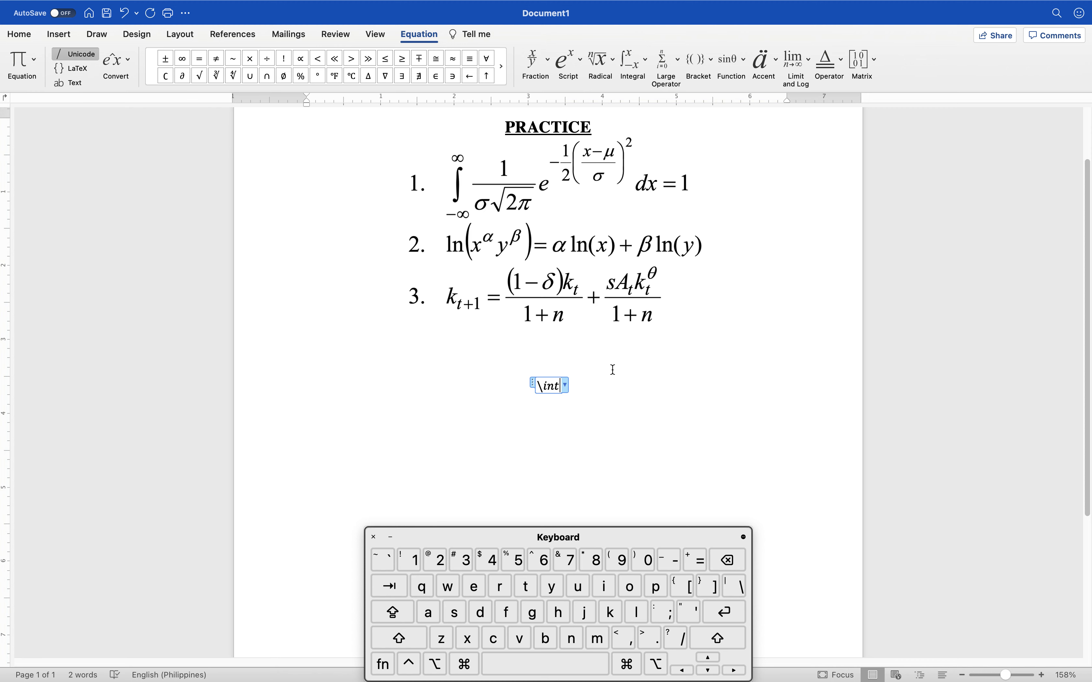
key("shift+space")
type("(")
type("-\\in")
type("fty")
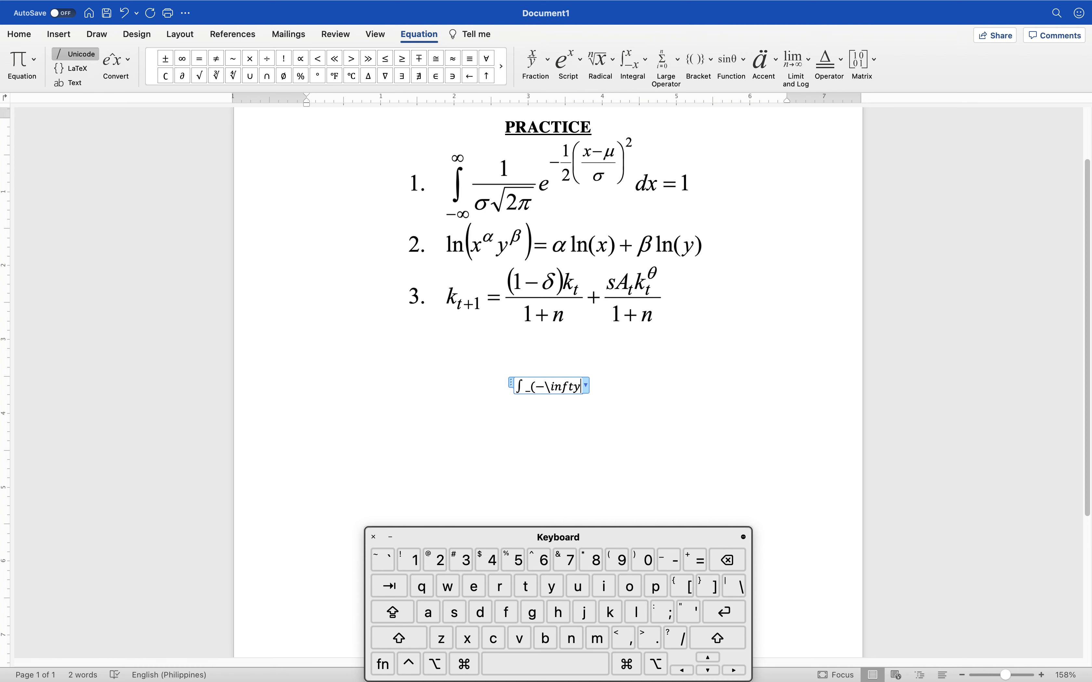
type(" )")
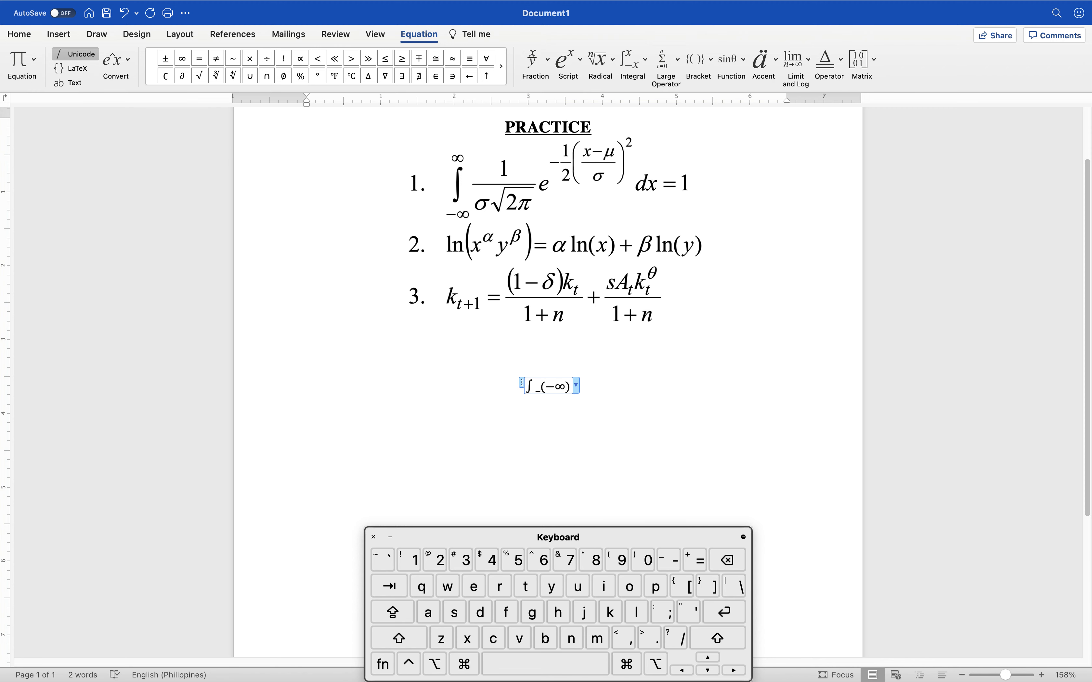
- Add ∞ as the integral's upper limit and convert the linear input into a built-up integral
type("^\\")
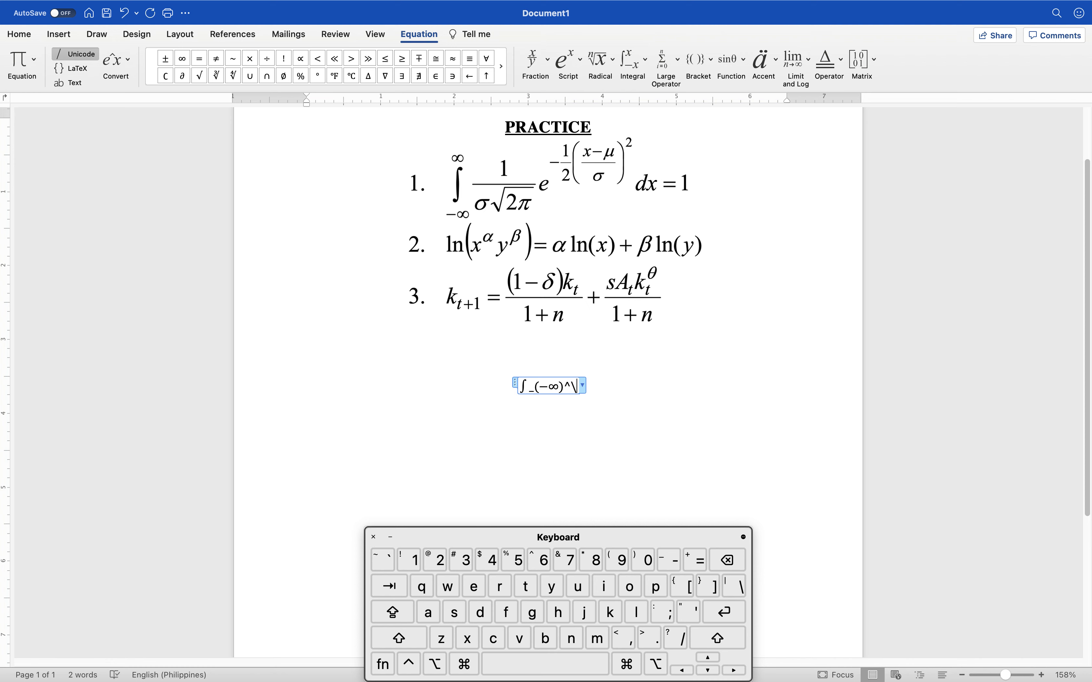
type("infty")
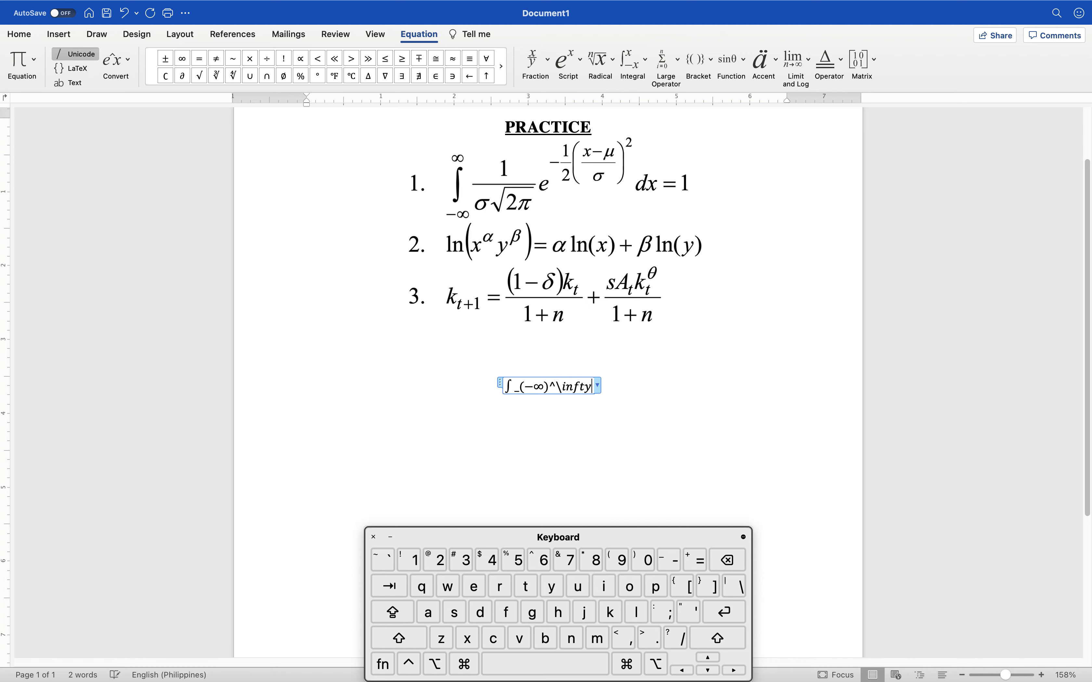
key("space")
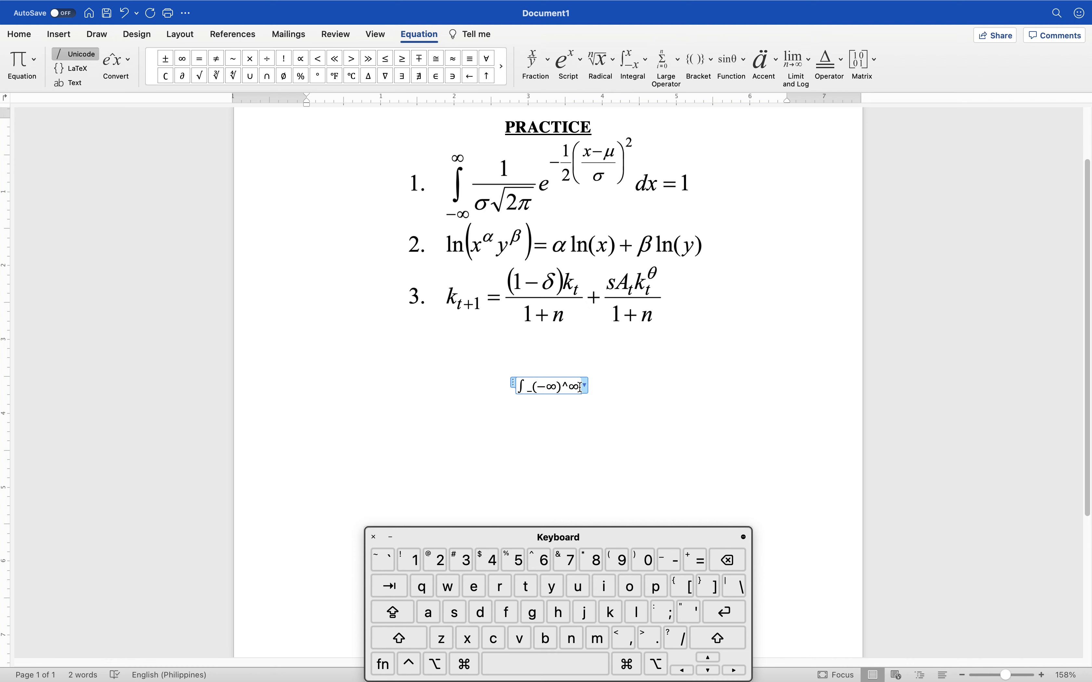
key("space")
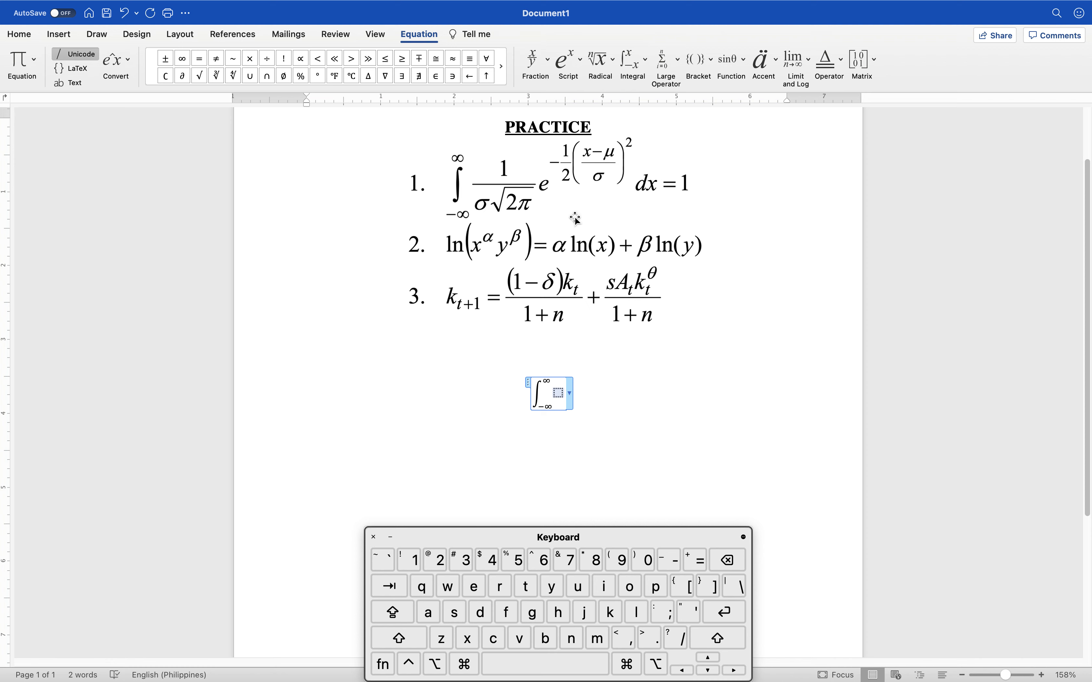
- Enter a fraction in the integrand with numerator 1 and σ in the denominator
type("1/")
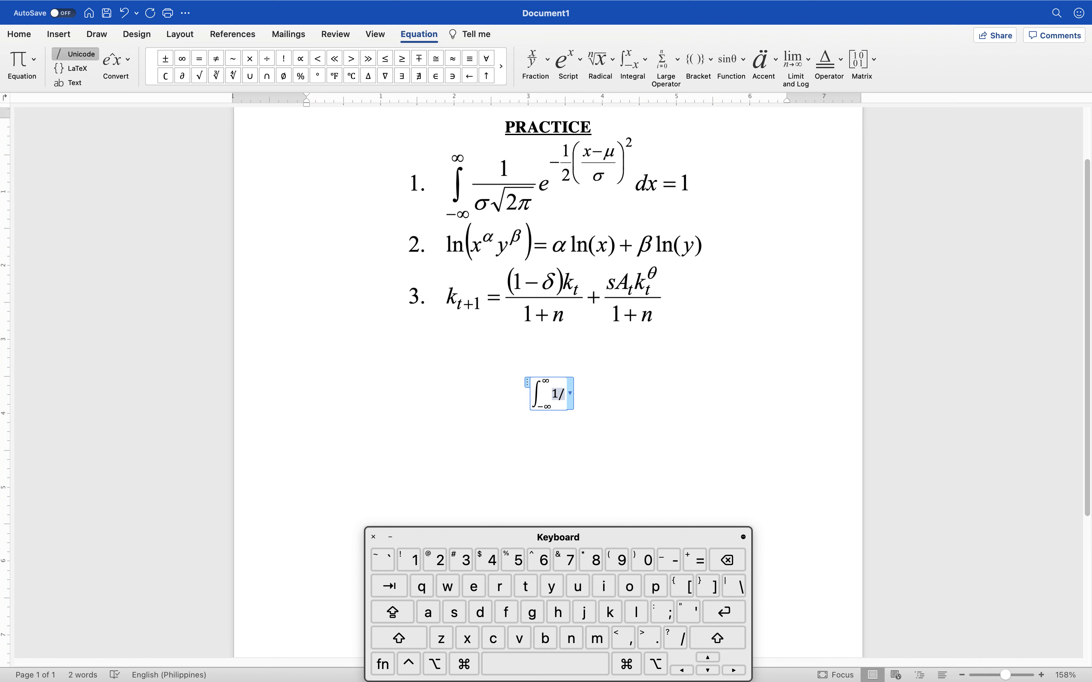
key("space")
type("\\")
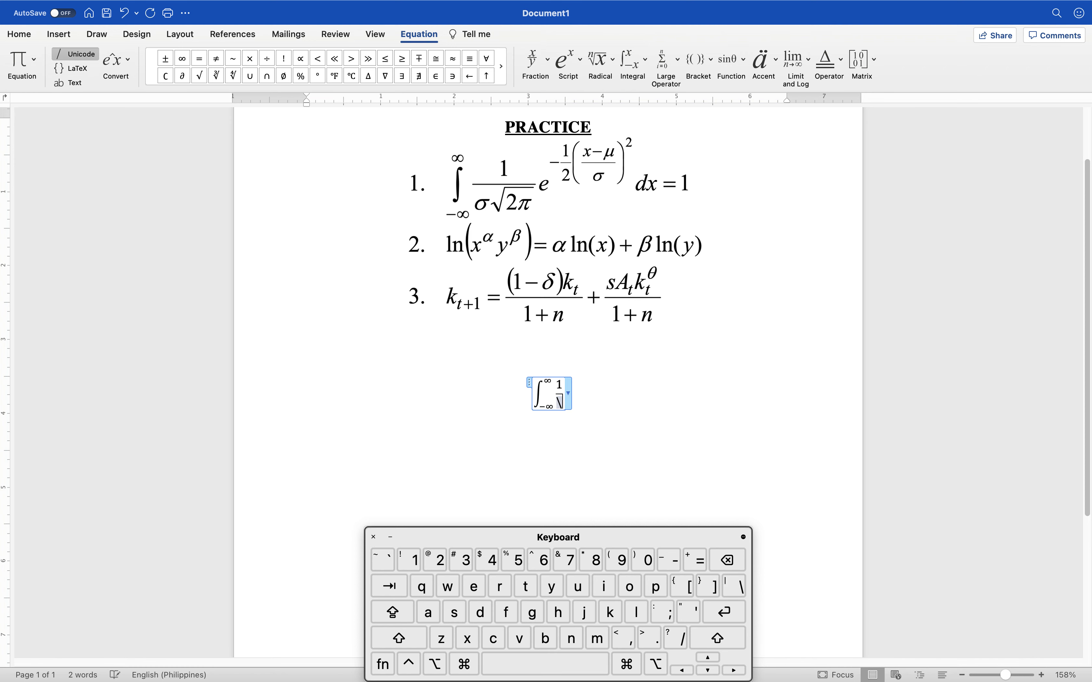
type("s")
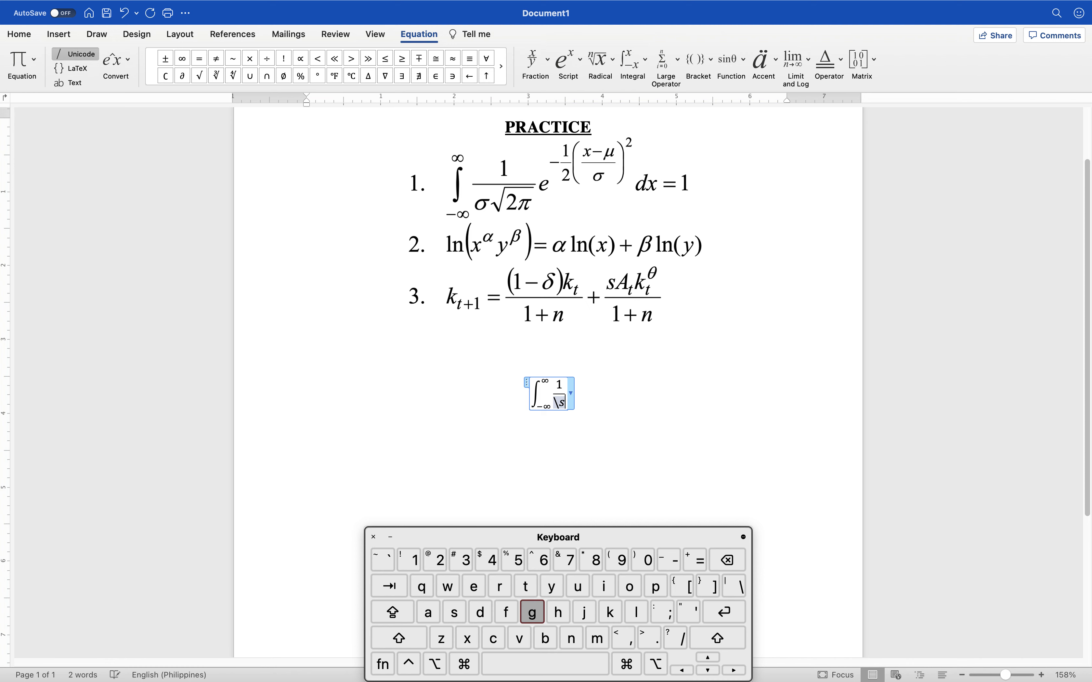
type("igma")
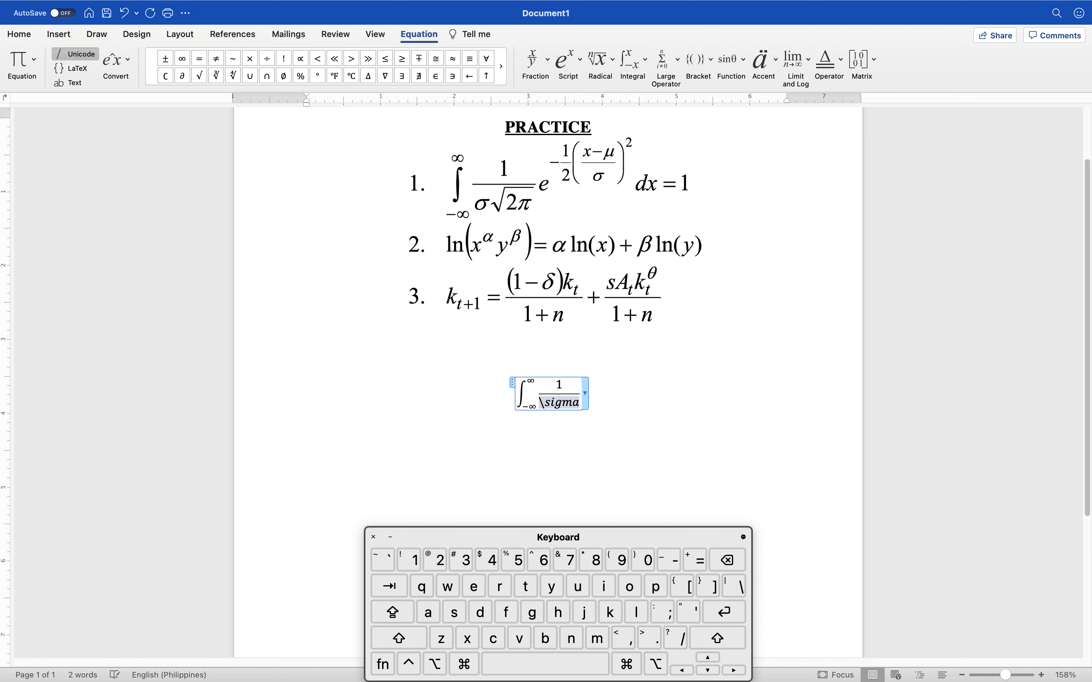
key("space")
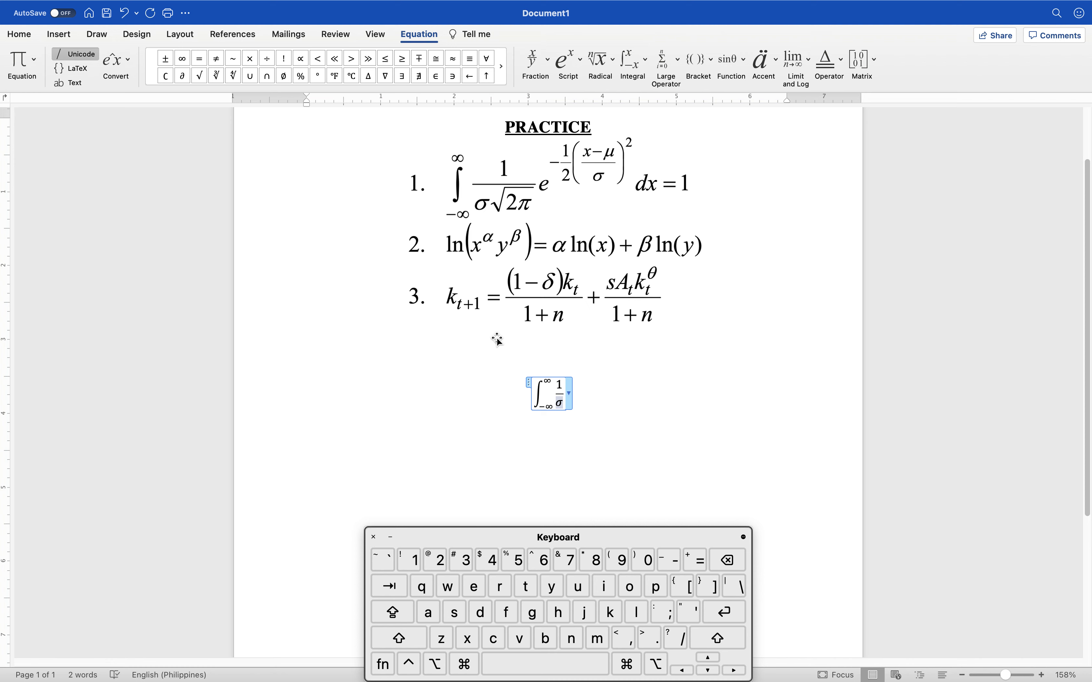
- Add the square root of 2π after σ in the fraction's denominator
type("\\sqr")
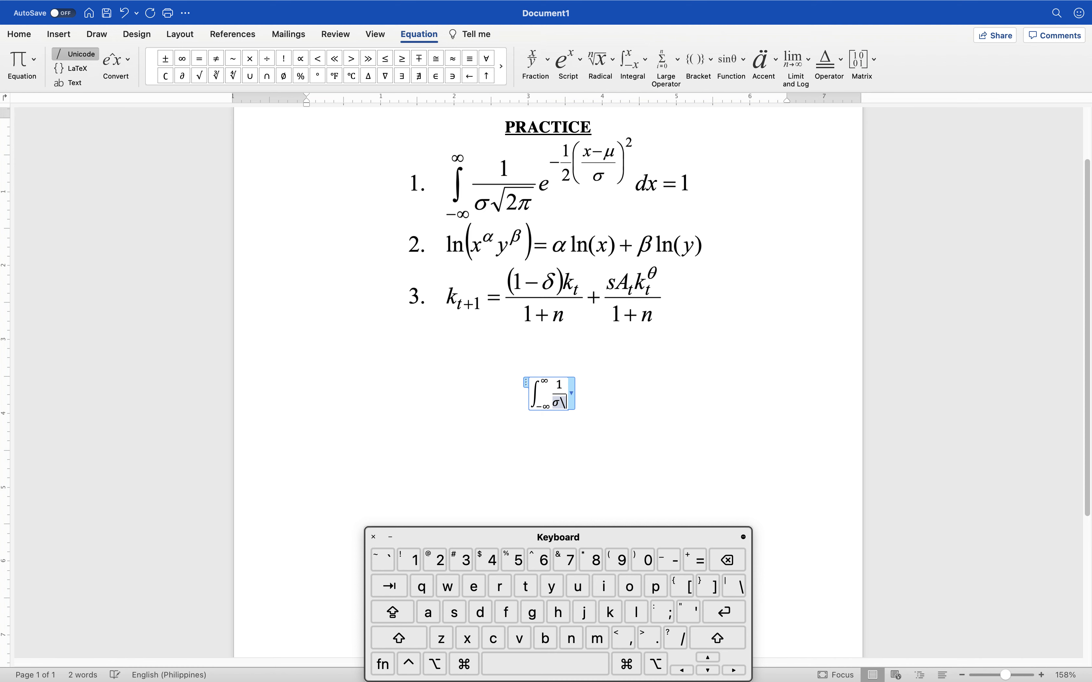
type("t")
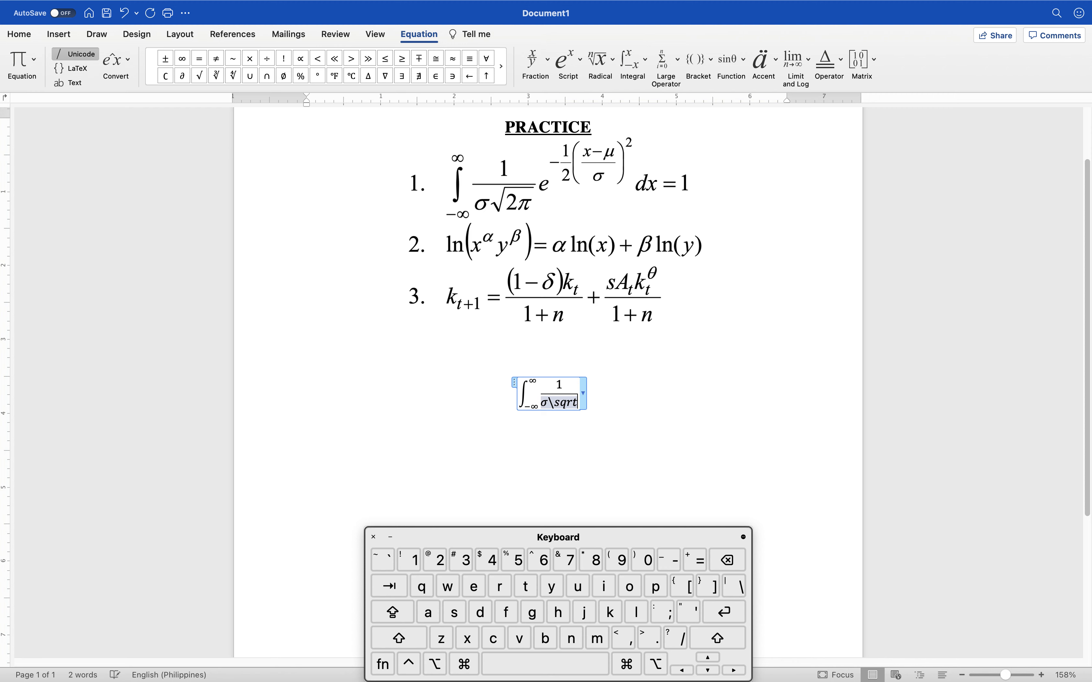
type("(")
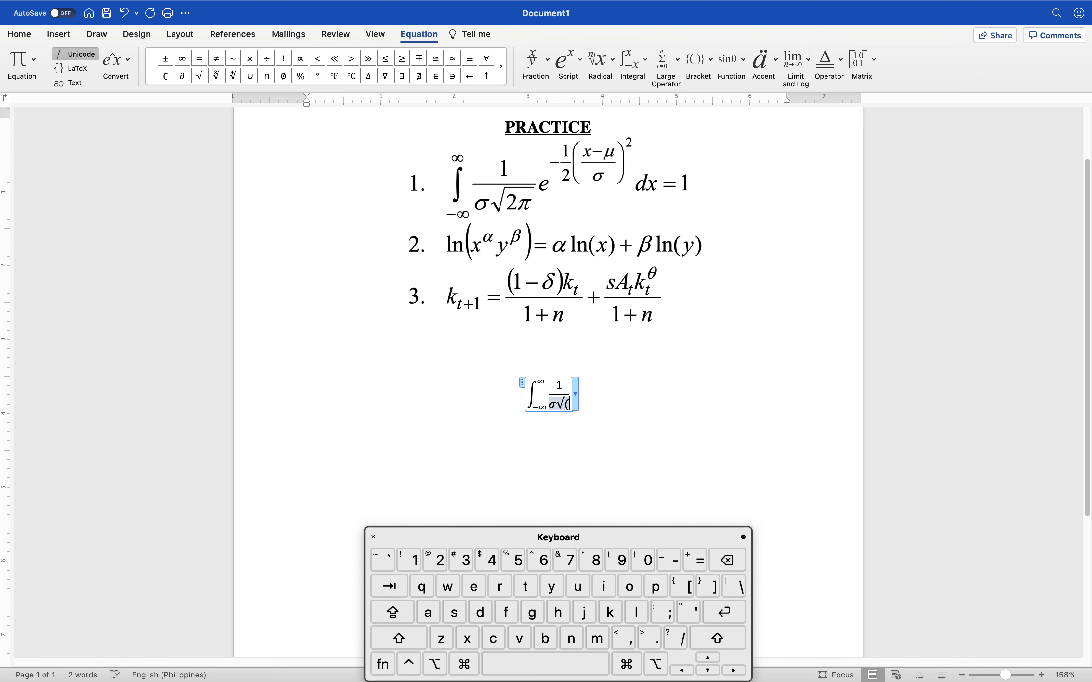
type("2")
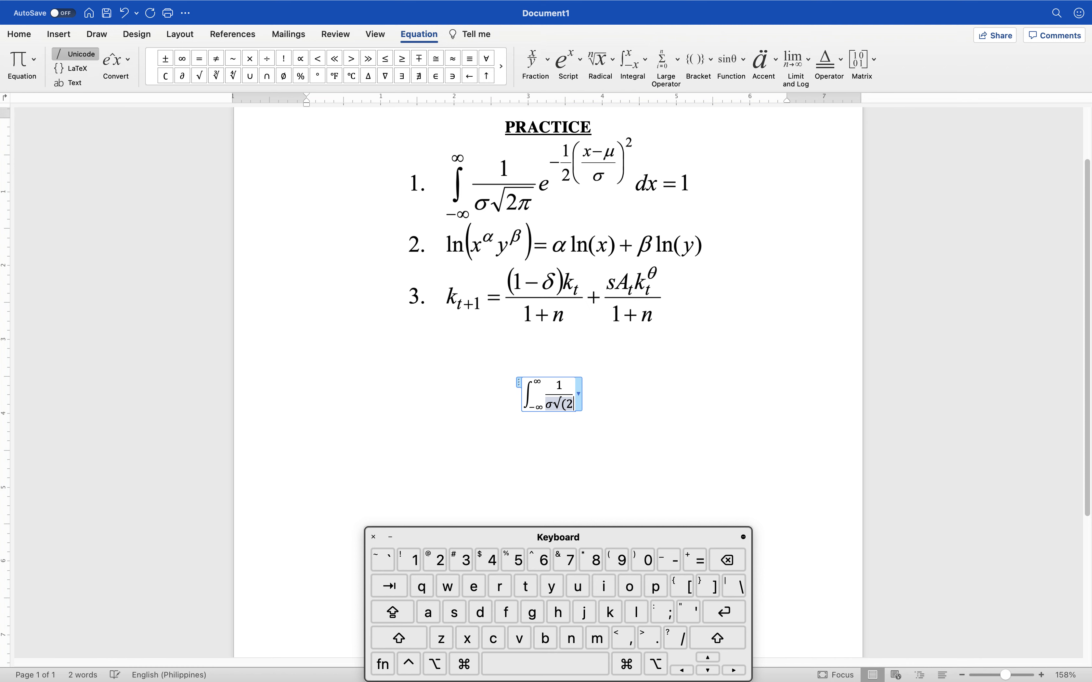
type("\\pi")
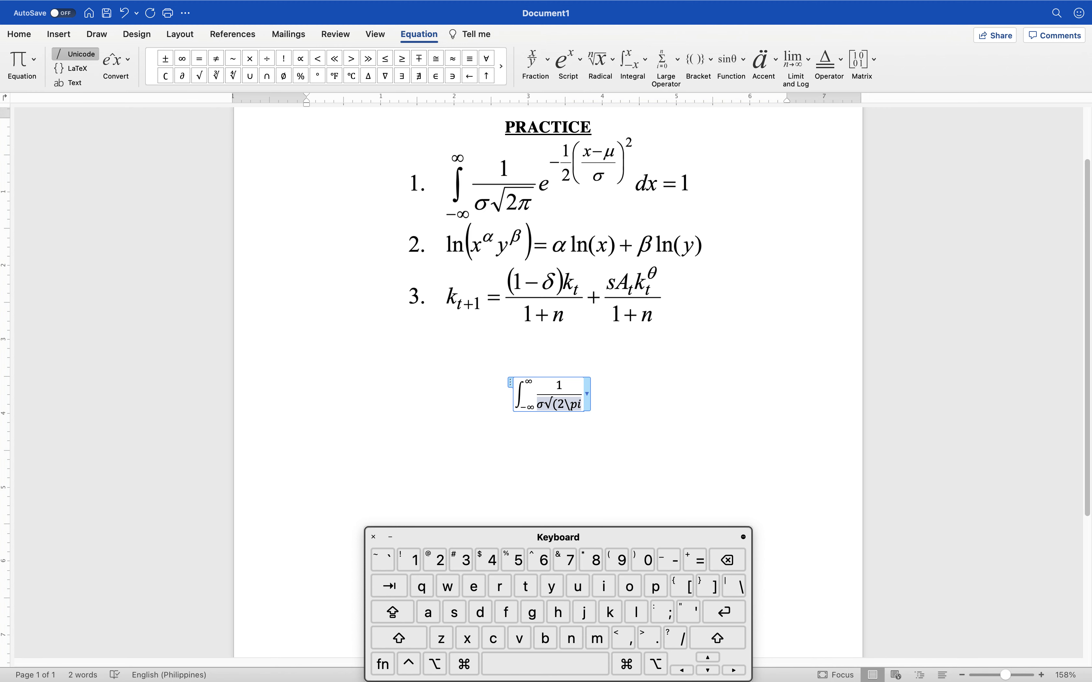
type(")")
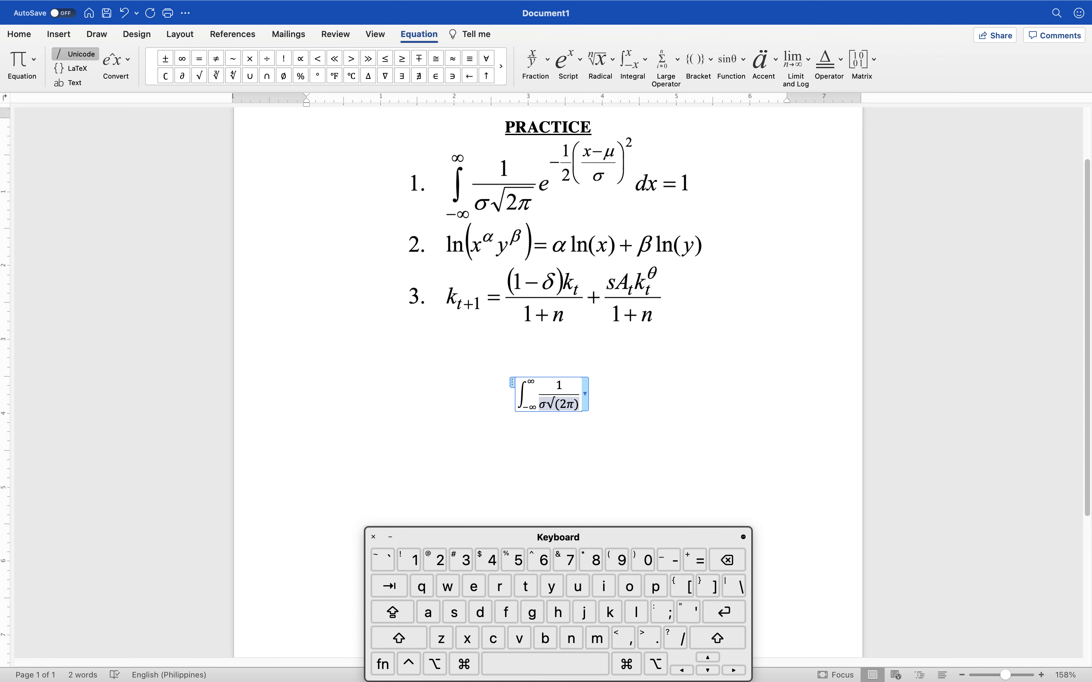
key("space")
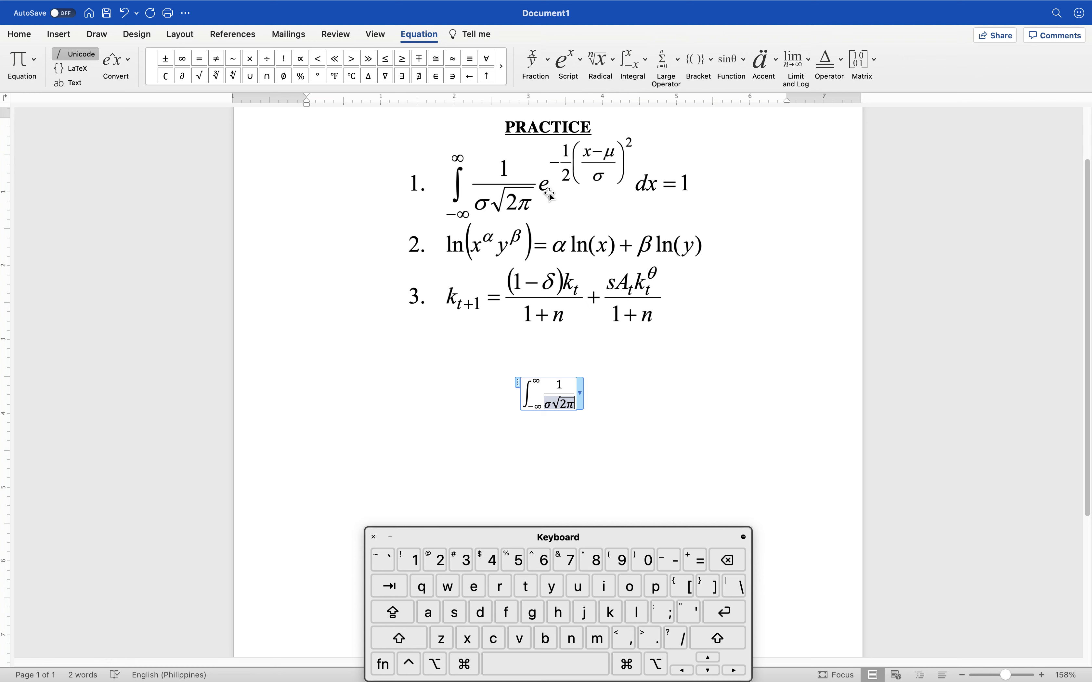
- Add e after the fraction with an empty parenthesised exponent, e^(), ready for content between the parentheses
key("shift+Right")
type("e")
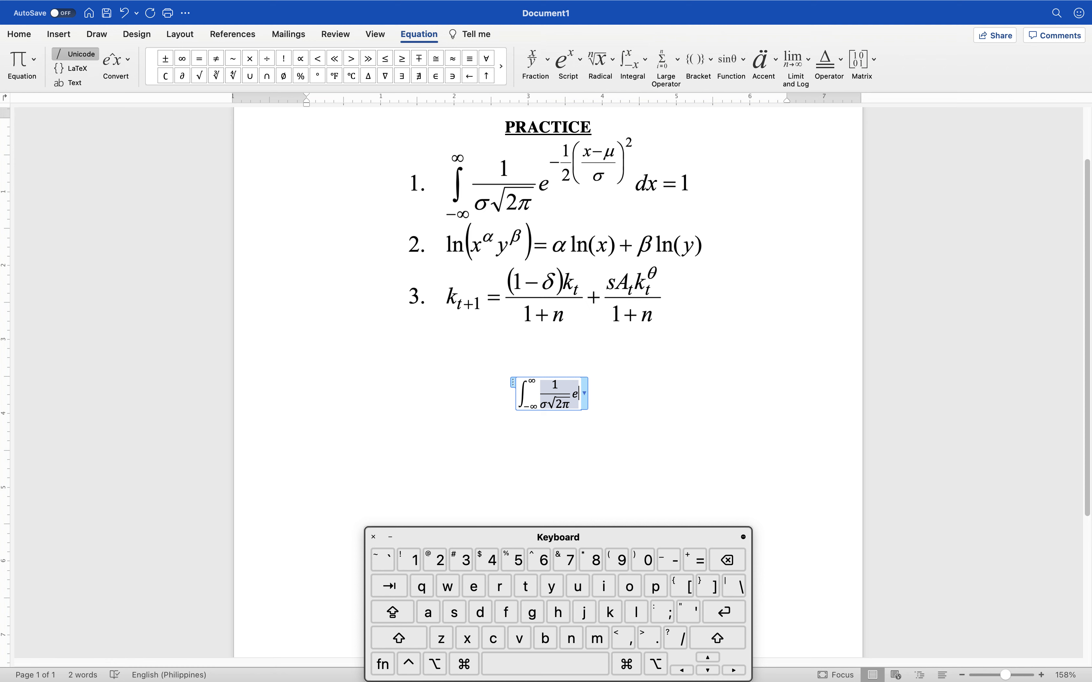
type("^")
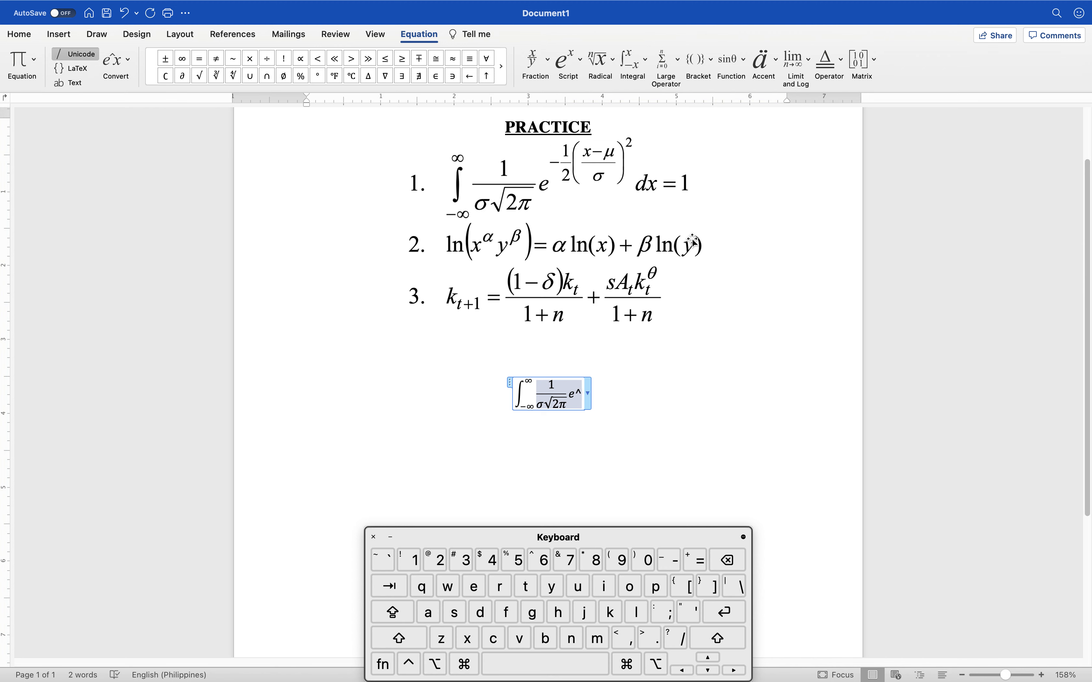
type("()")
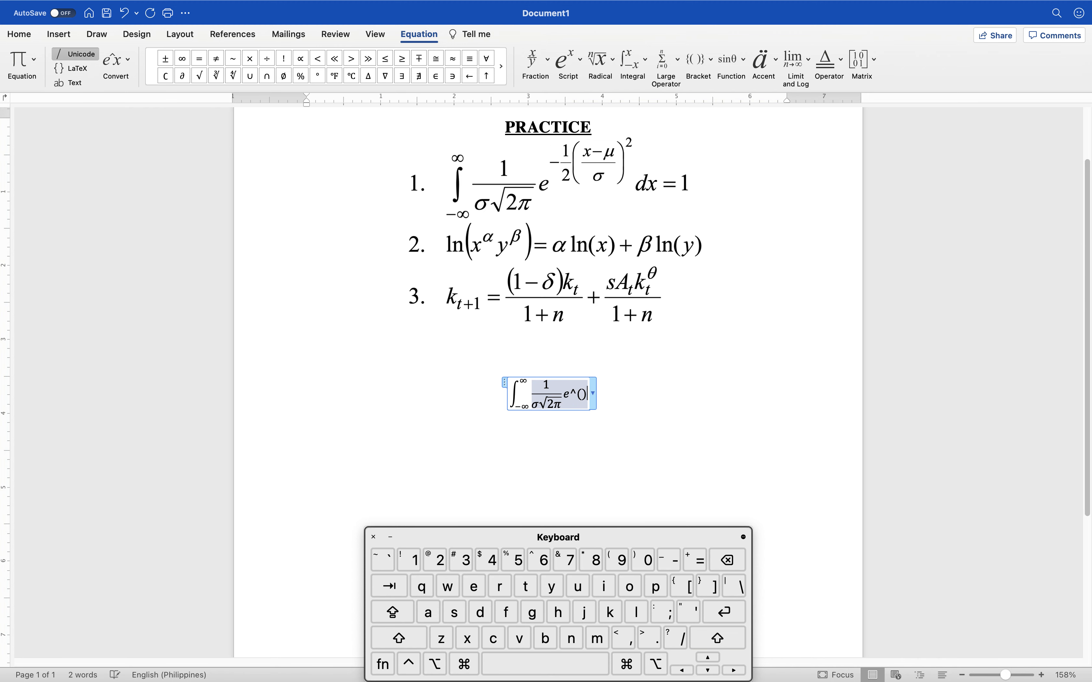
key("Left")
key("BackSpace")
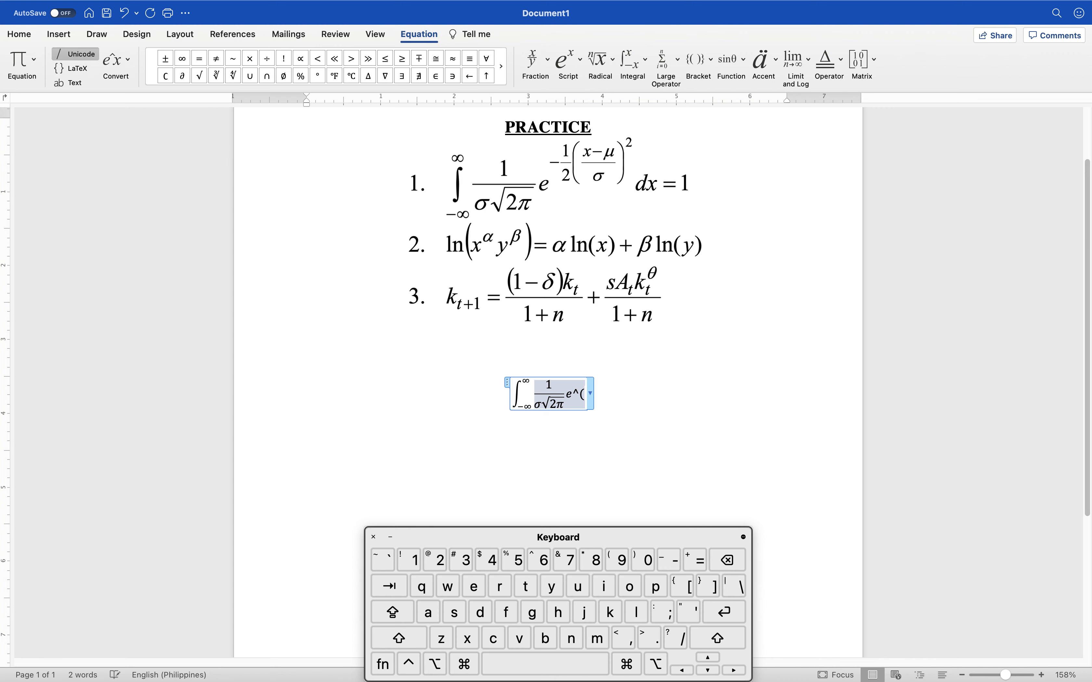
type(")")
key("Left")
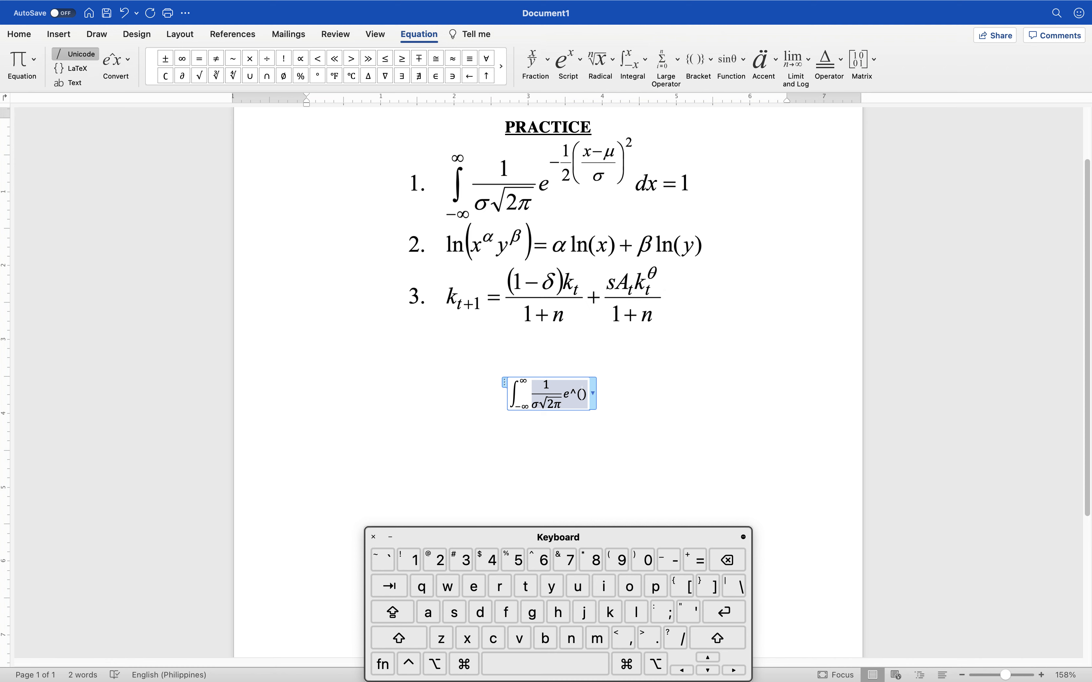
- Fill the exponent of e with −1/2 (x−μ)/σ
type("-")
type("1/2")
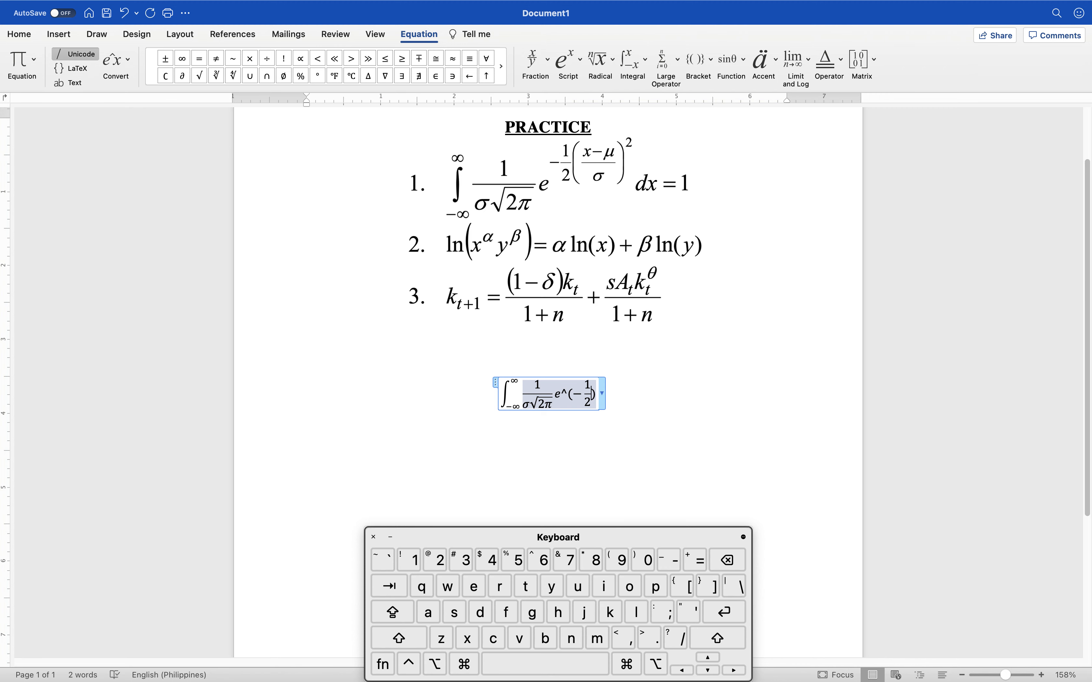
type("(")
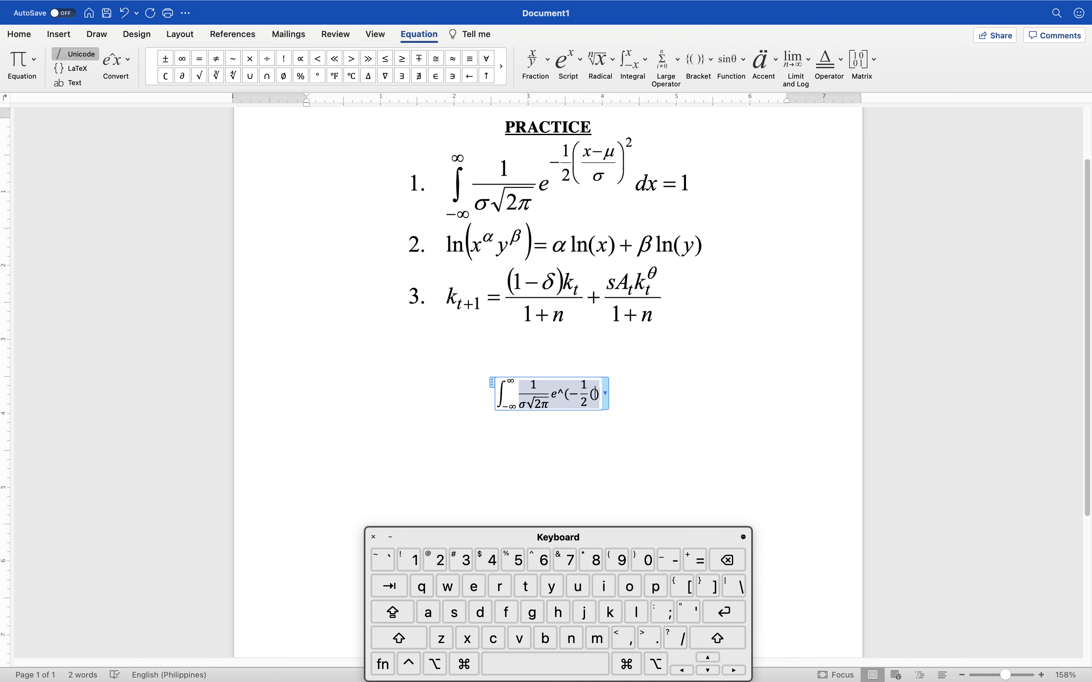
type("x-")
type("\\mu ")
type(")")
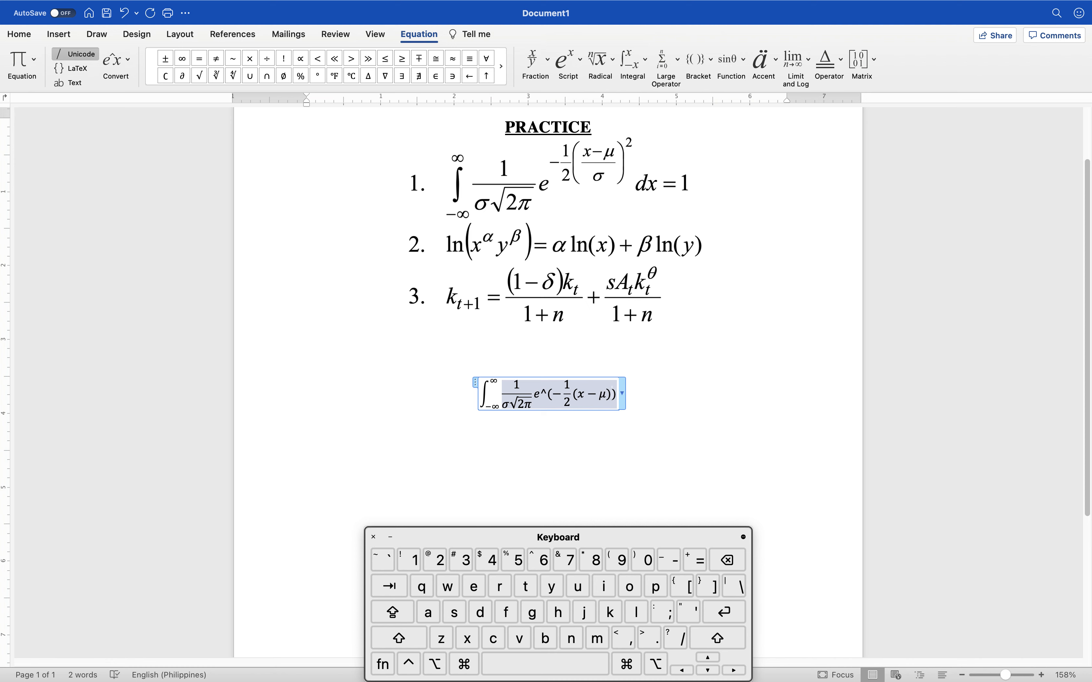
type("/")
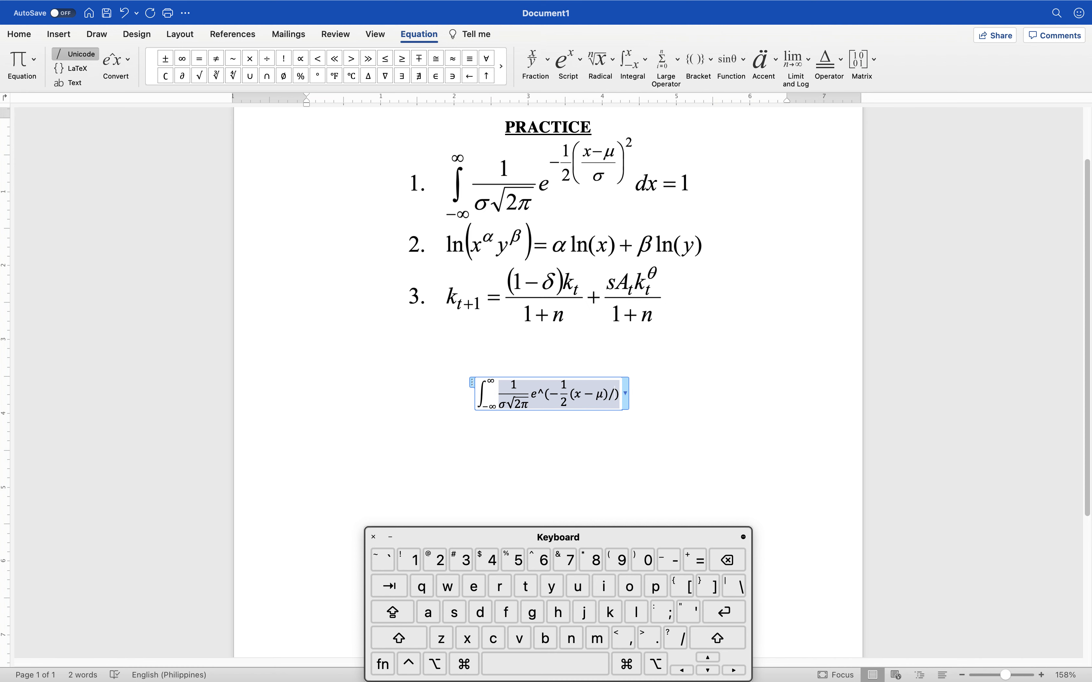
type("\\sigma")
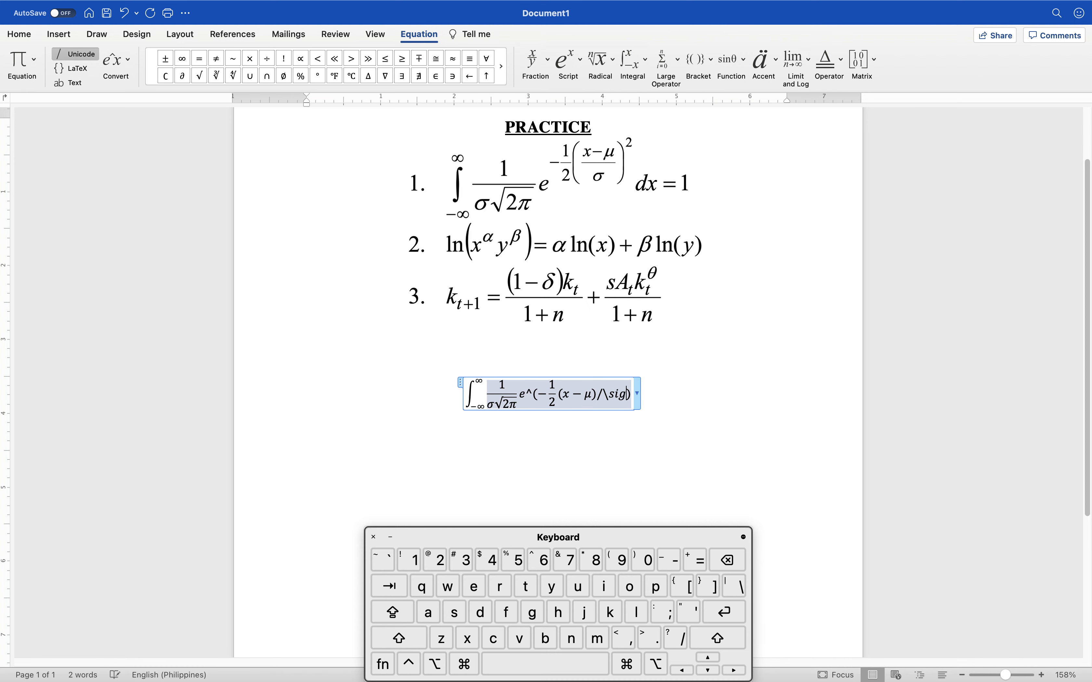
key("space")
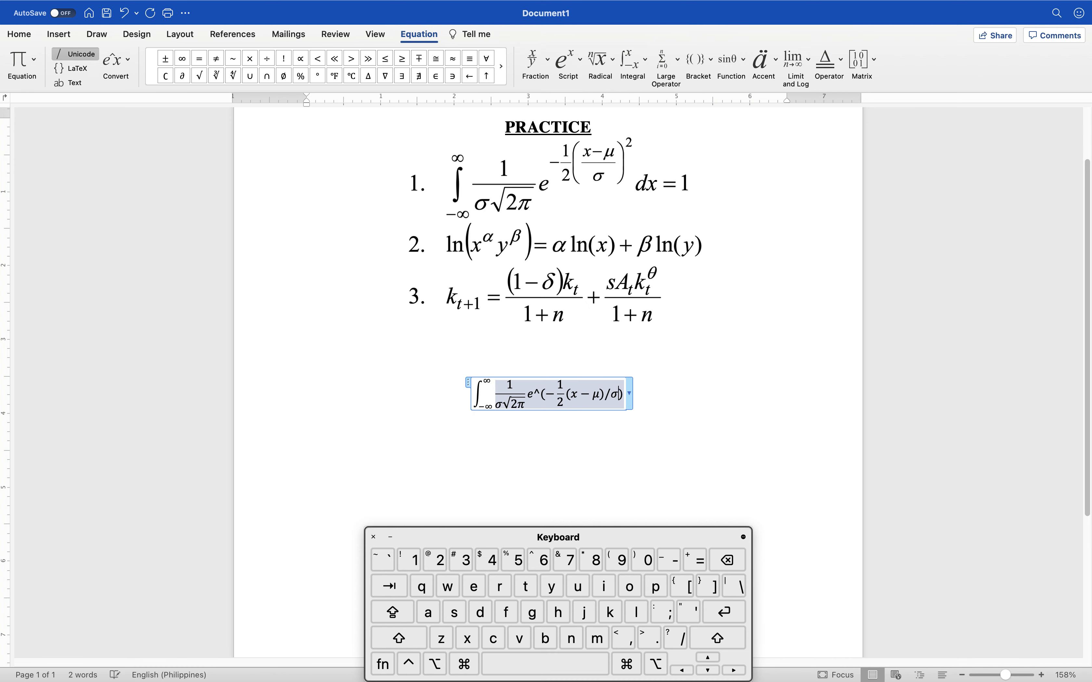
- Undo the build-up that places 1/2 over σ, and enclose (x−μ)/σ in its own outer parentheses
key("space")
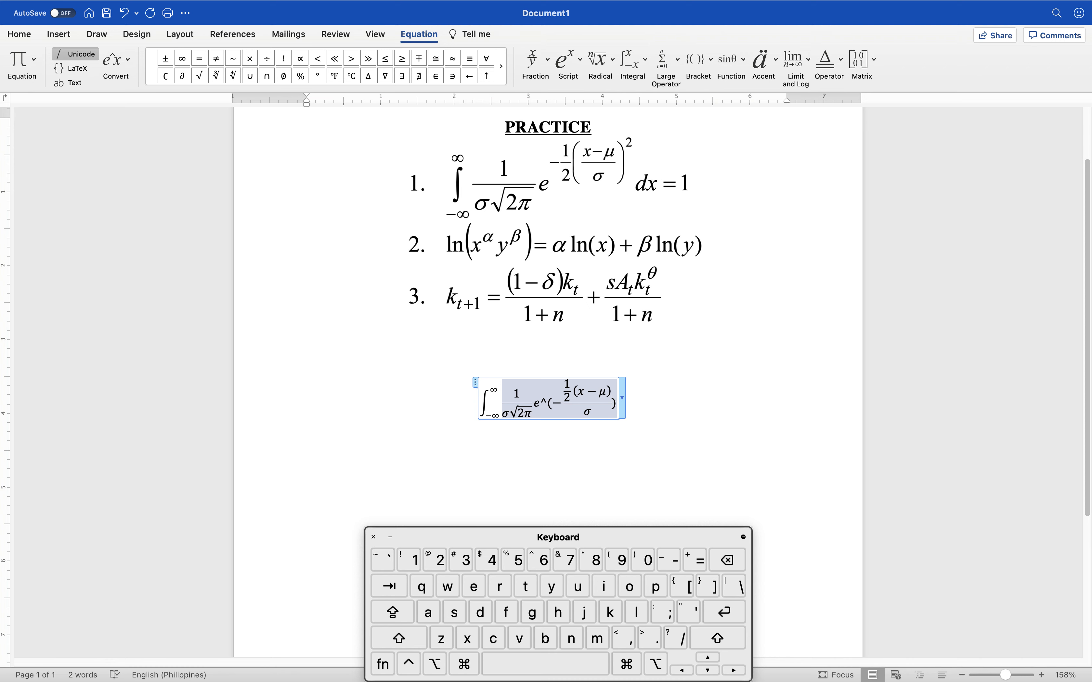
key("super+z")
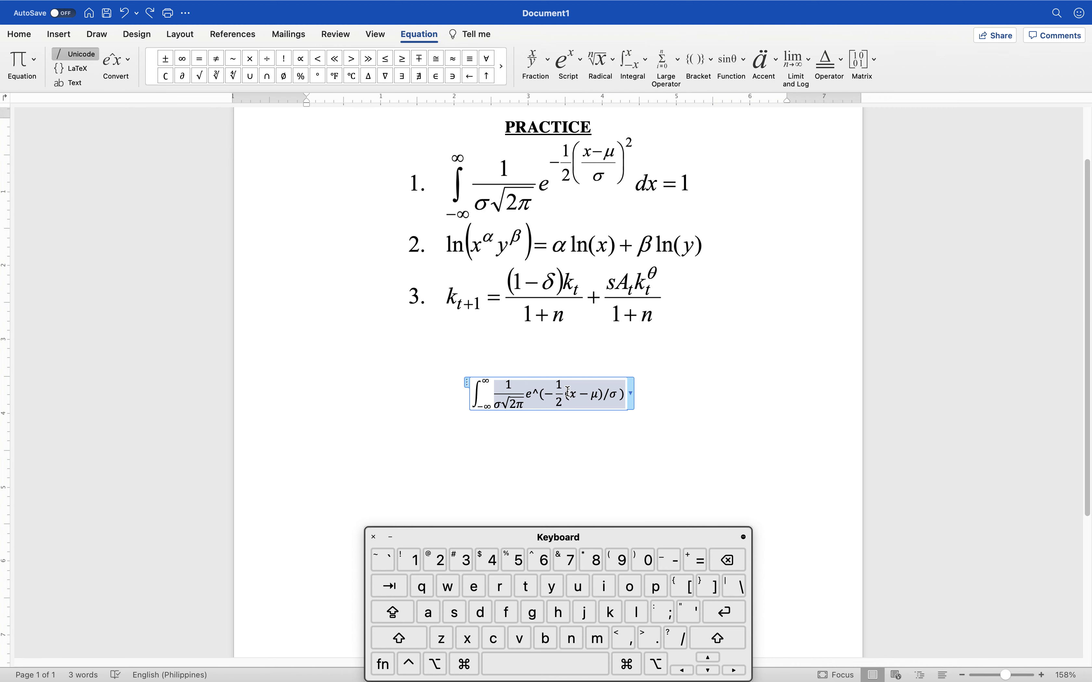
key("Left")
type("(")
left_click(617, 397)
type(")")
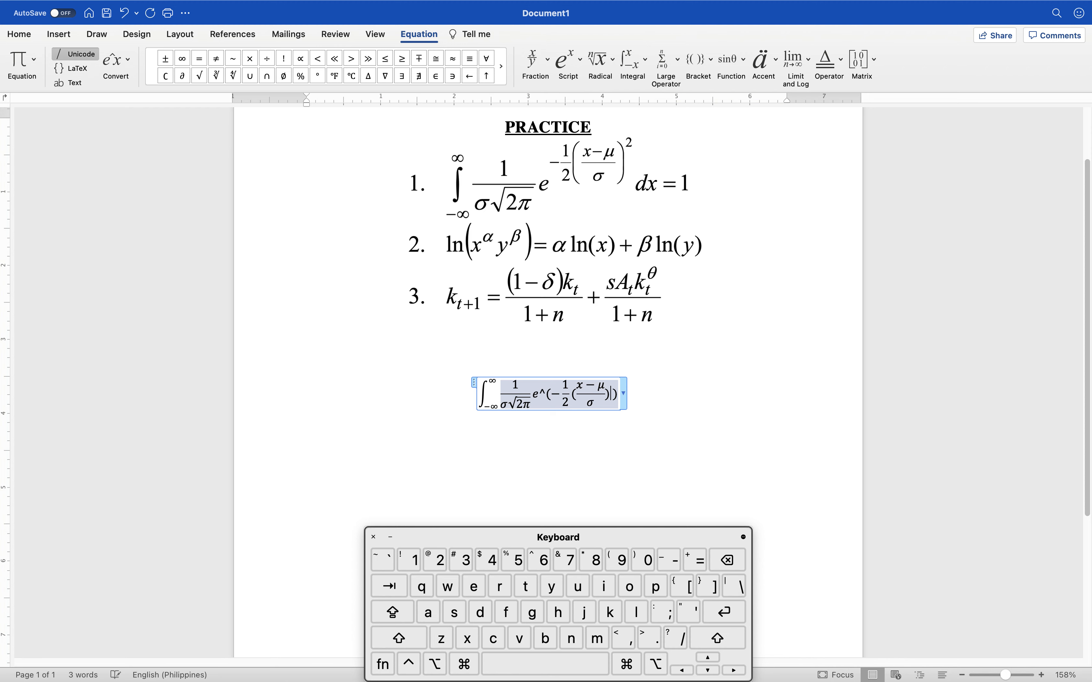
- Square the parenthesised (x−μ)/σ fraction and build up the whole −1/2 ((x−μ)/σ)^2 expression as the exponent of e
key("super+z")
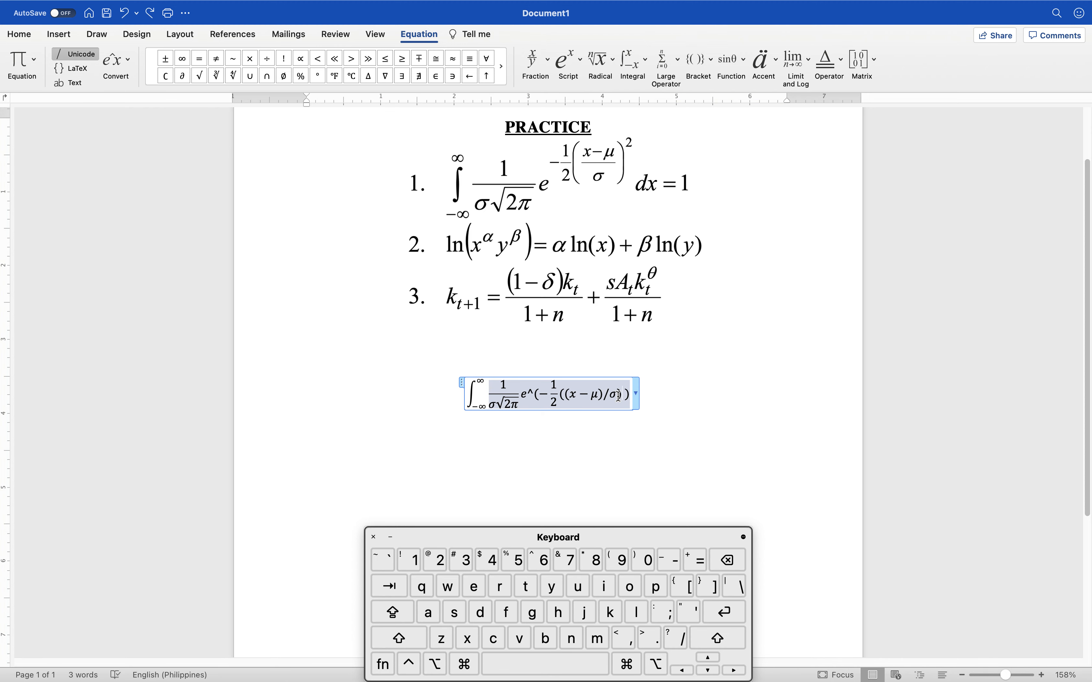
key("super+y")
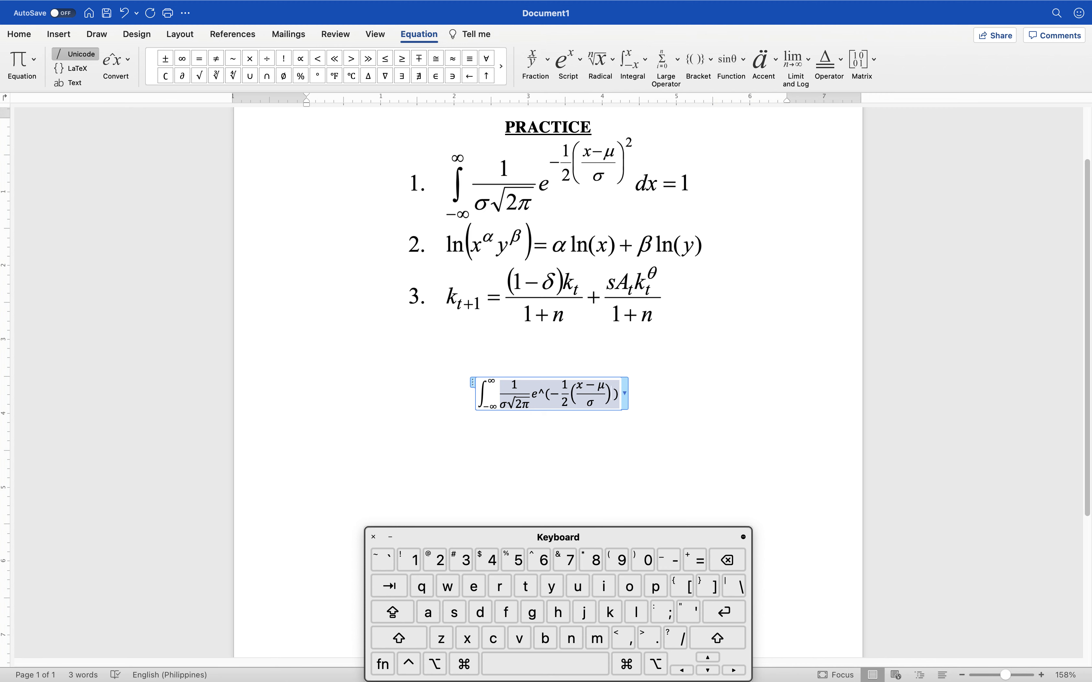
type("^2")
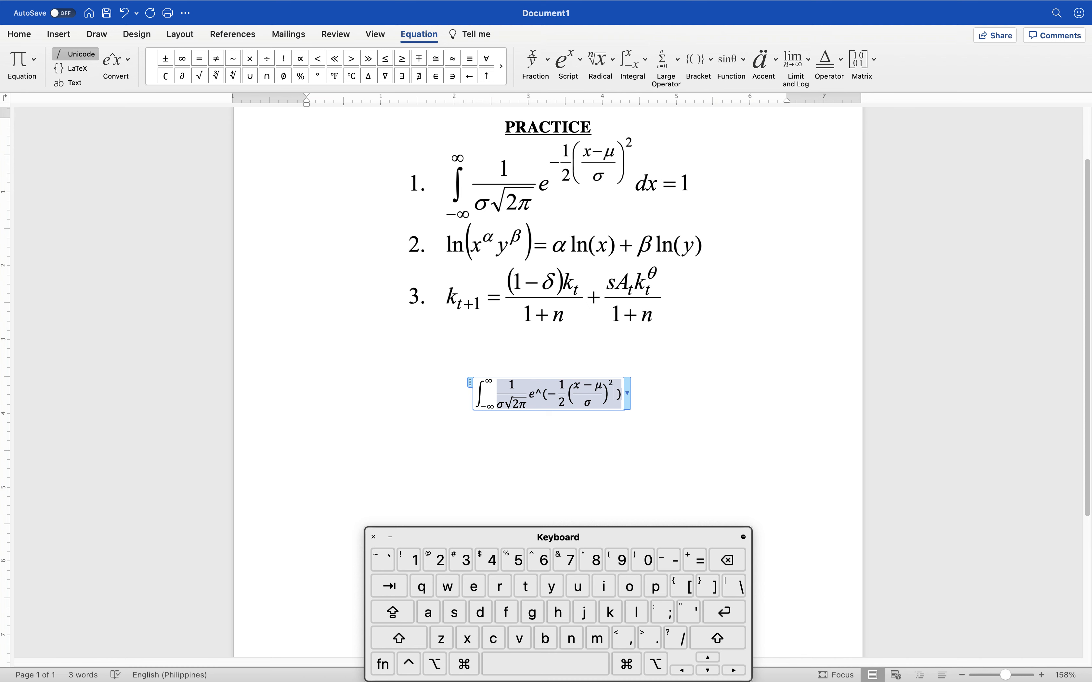
key("BackSpace")
key("Right")
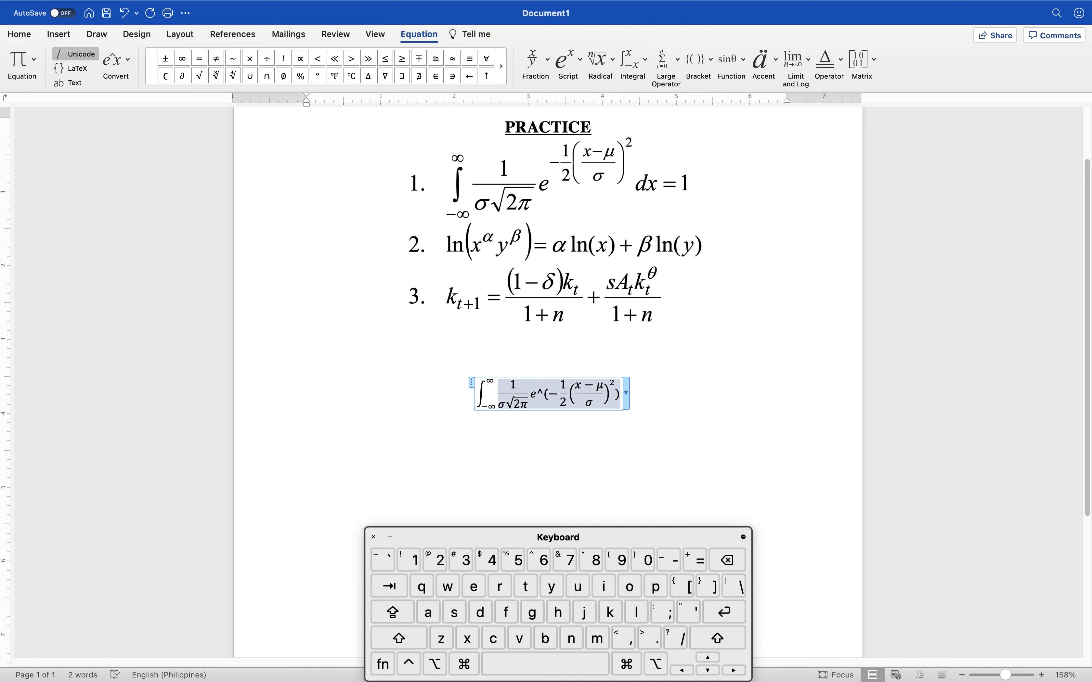
key("space")
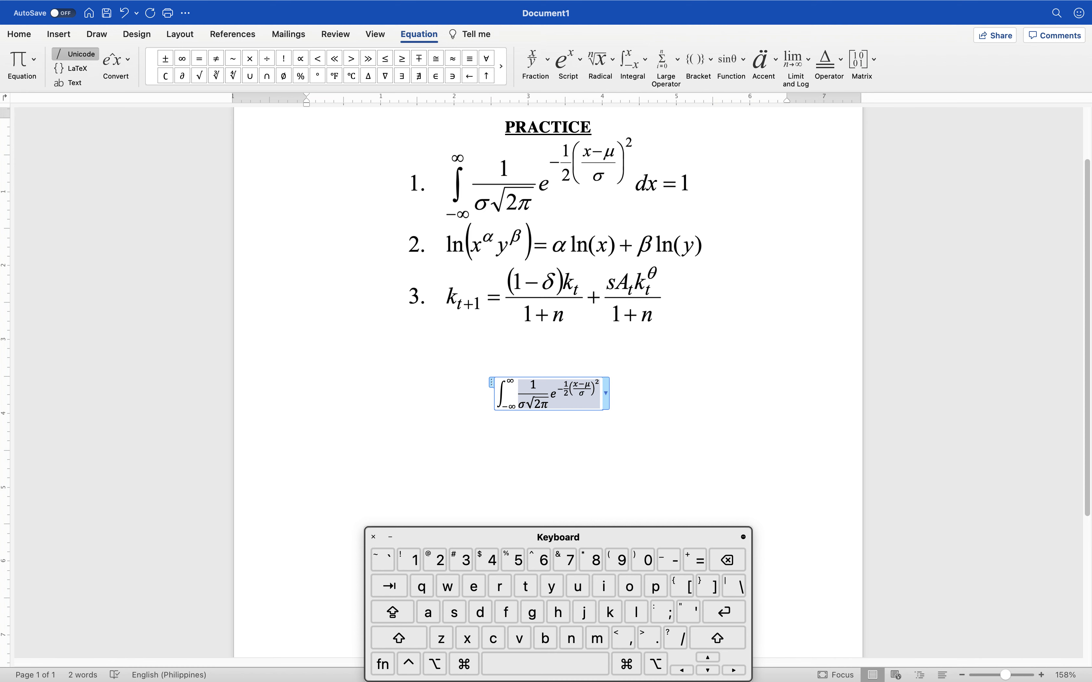
- Add dx = 1 after the exponential term in the integral equation
type("dx = 1")
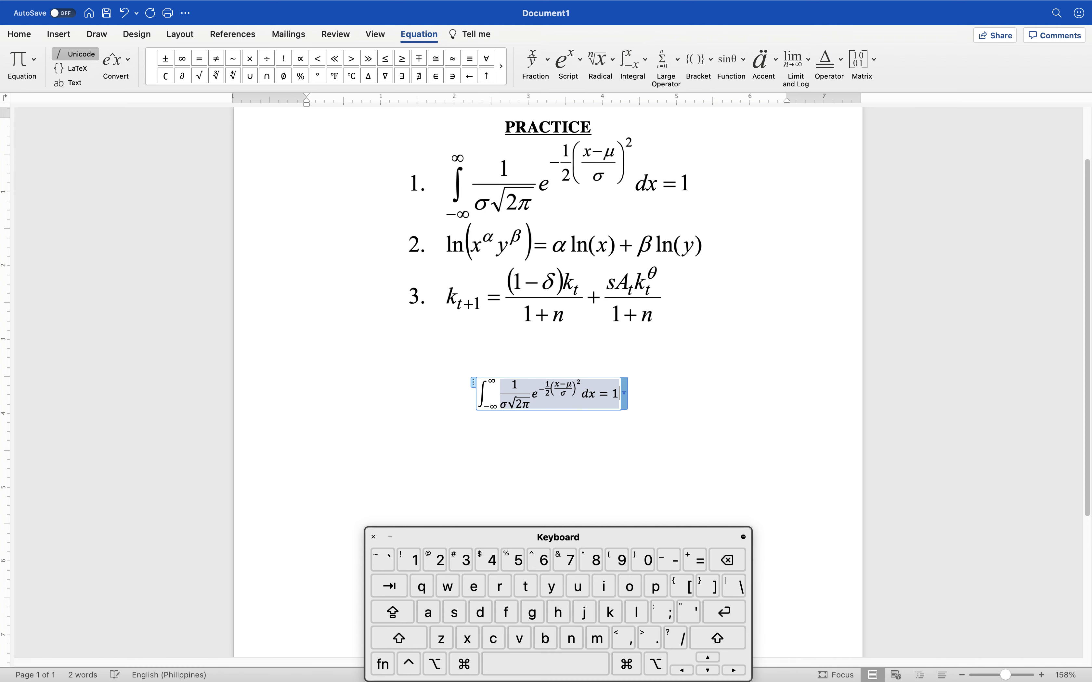
key("Right")
key("BackSpace")
key("Left")
key("Right")
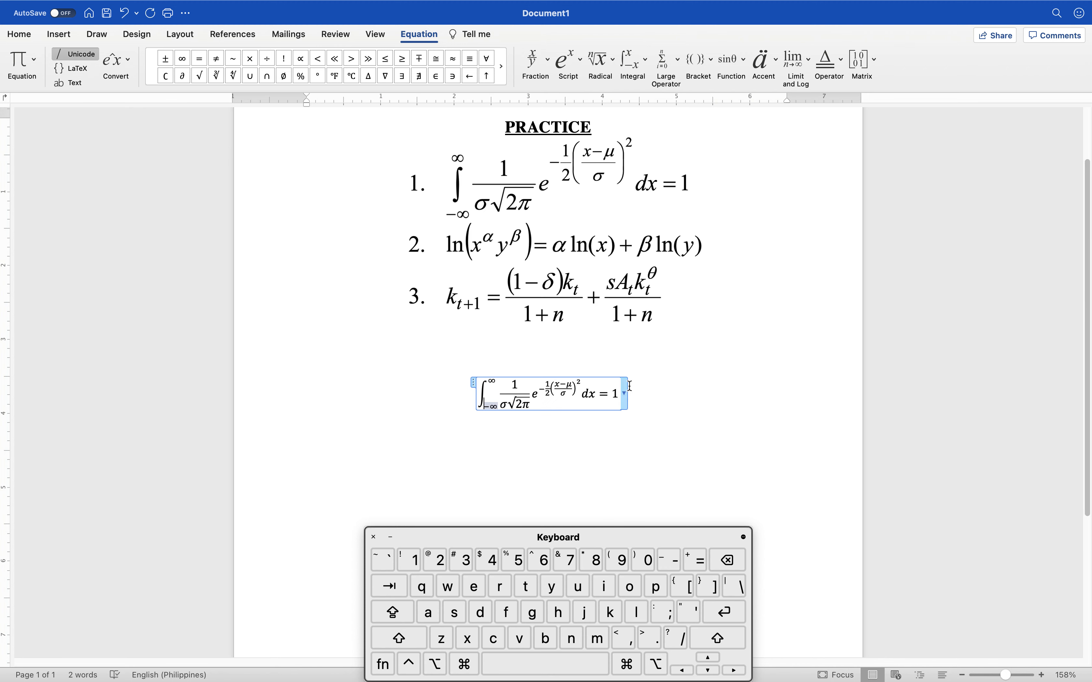
- Remove = 1 from inside the integrand and re-enter it outside the integral, after dx
left_click(615, 388, "shift")
key("shift+Right")
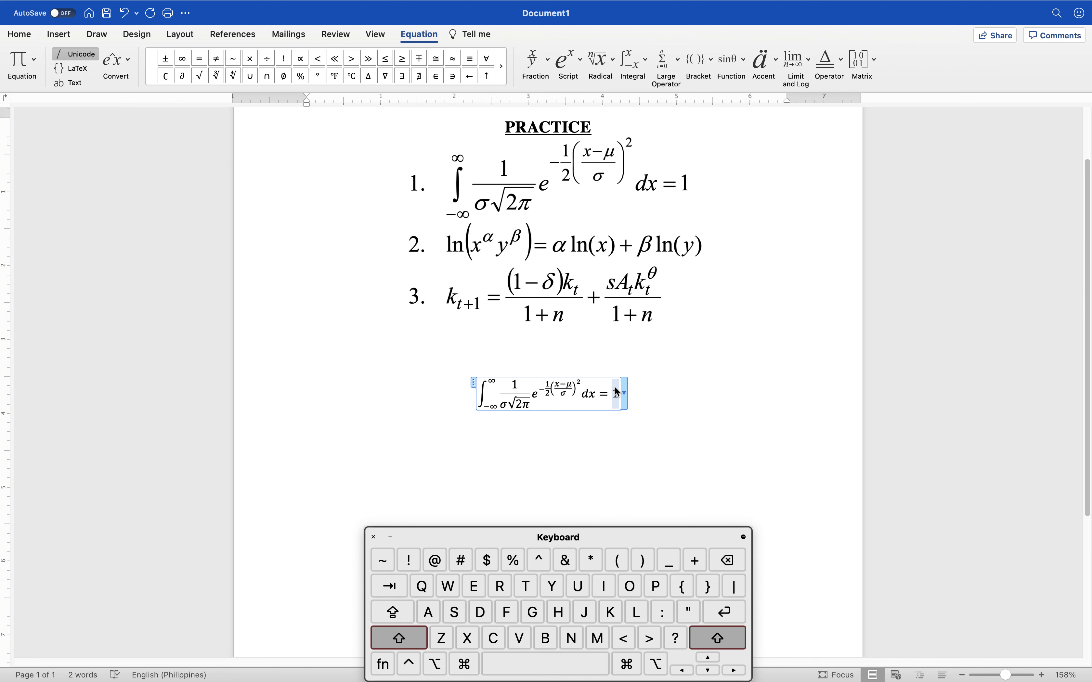
key("BackSpace")
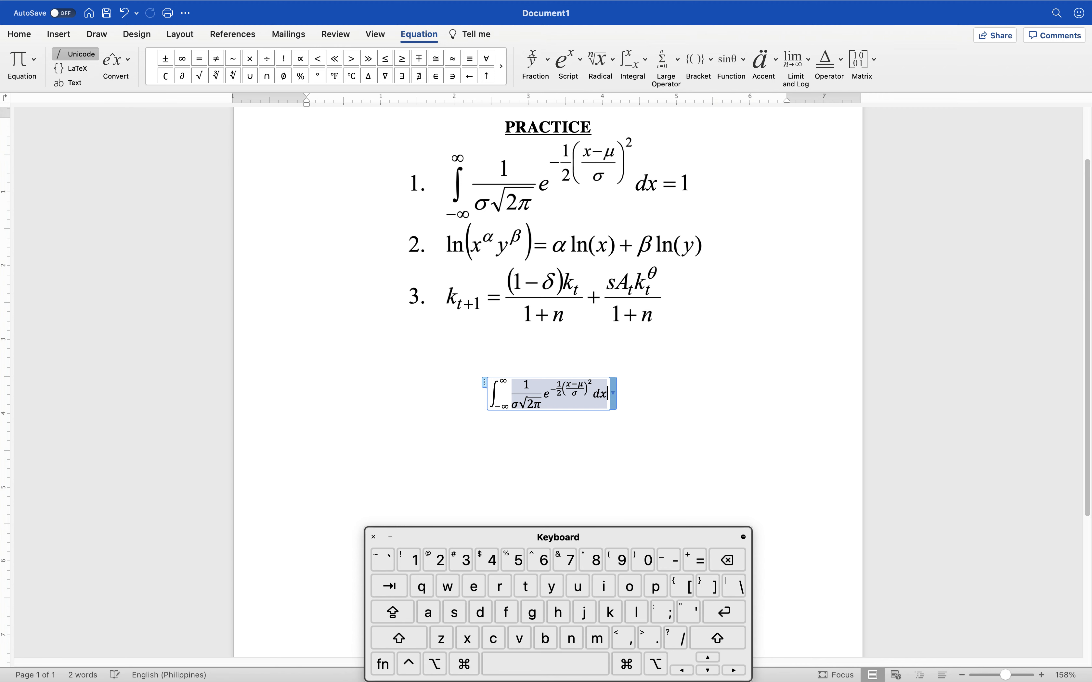
left_click(615, 389)
type("1")
key("Right")
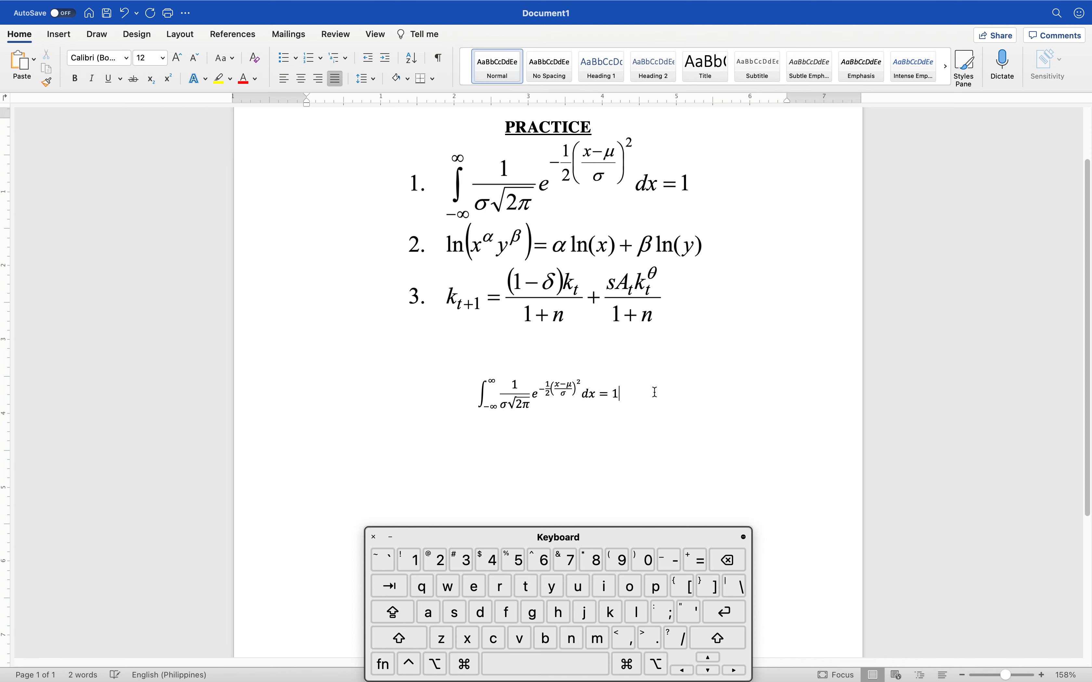
- Select the completed integral equation and enlarge it to font size 20
left_click_drag(576, 394, 665, 417)
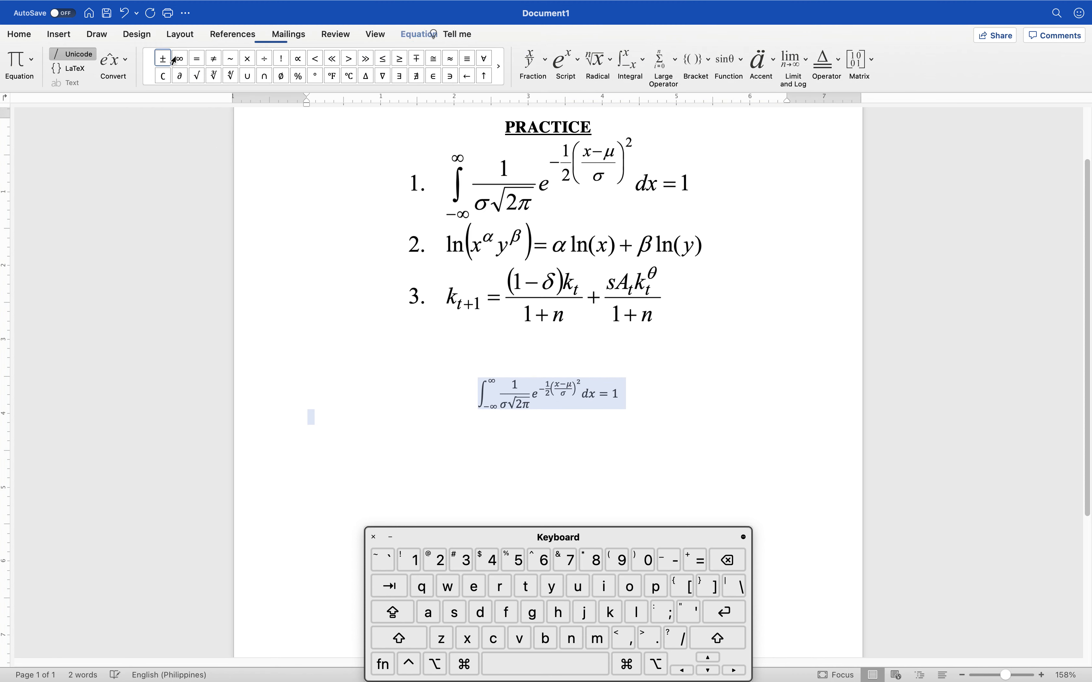
left_click(171, 59)
left_click(178, 61)
key("super+z")
key("super+z")
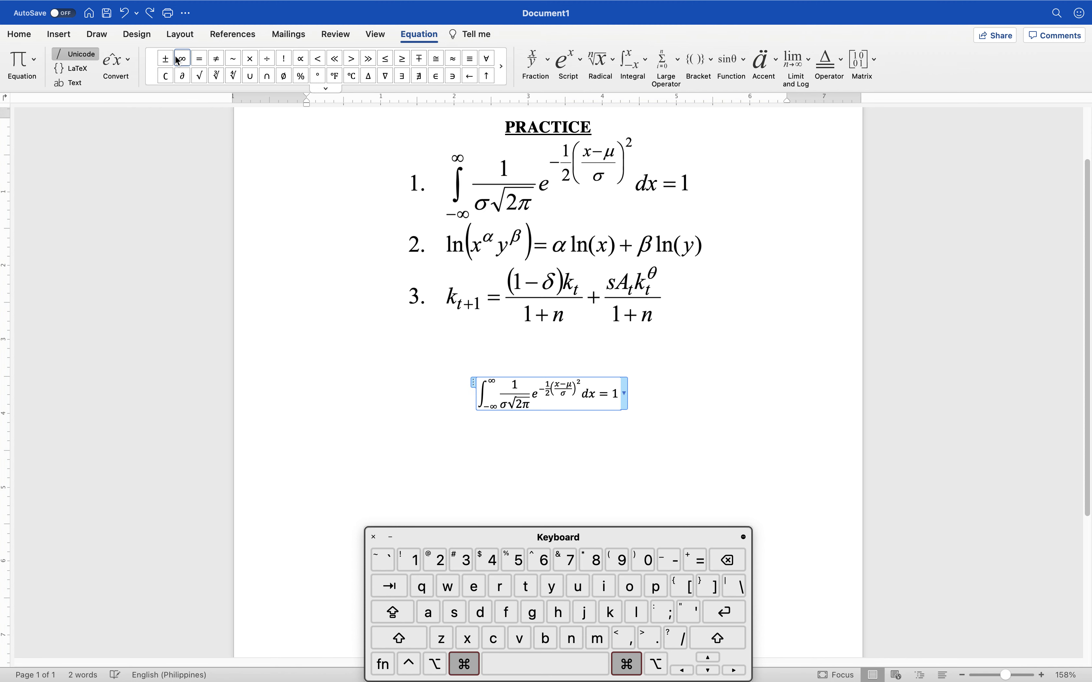
left_click(33, 34)
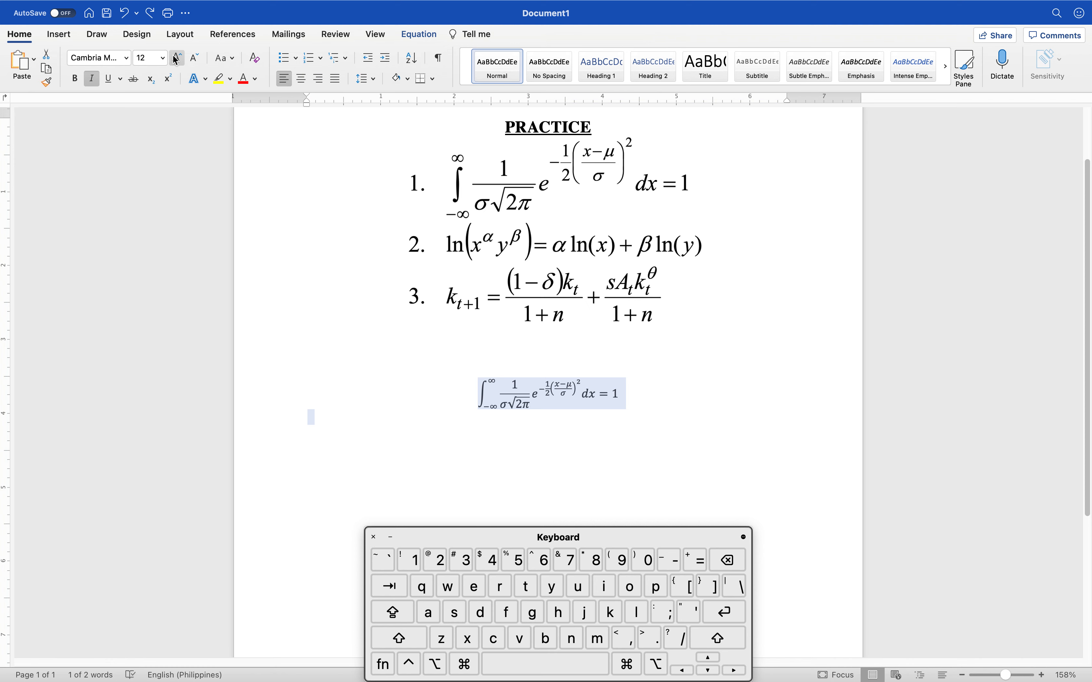
left_click(181, 63)
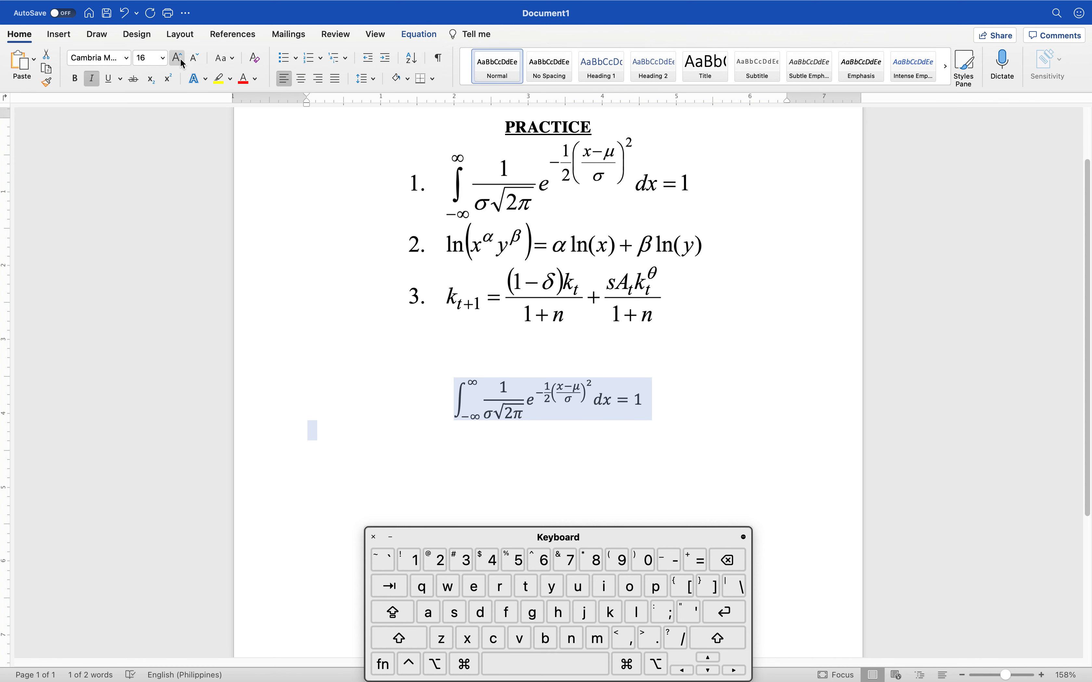
left_click(180, 63)
left_click(181, 63)
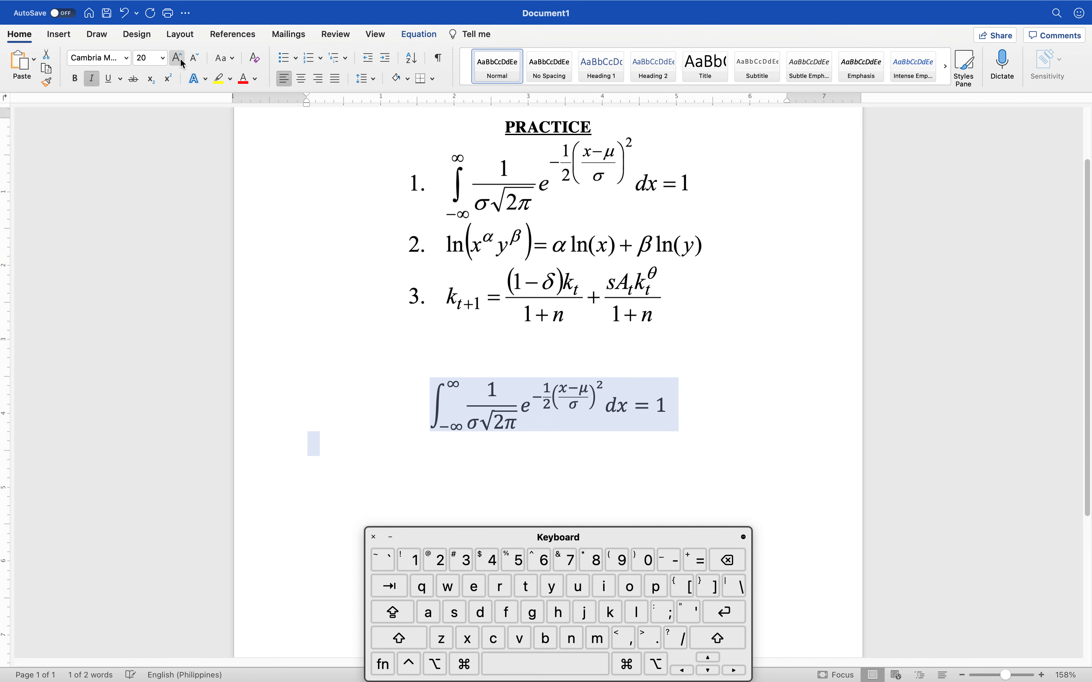
- Delete empty lines above the integral equation and insert a full-width horizontal rule below the practice problems
left_click(493, 361)
key("BackSpace")
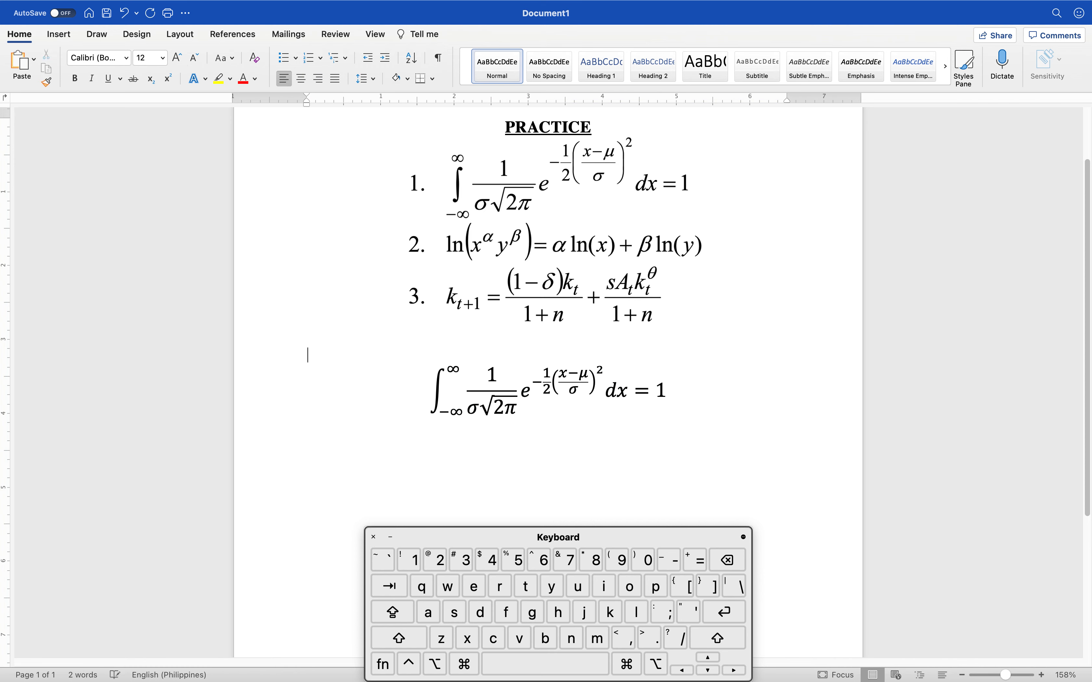
key("BackSpace")
type("---")
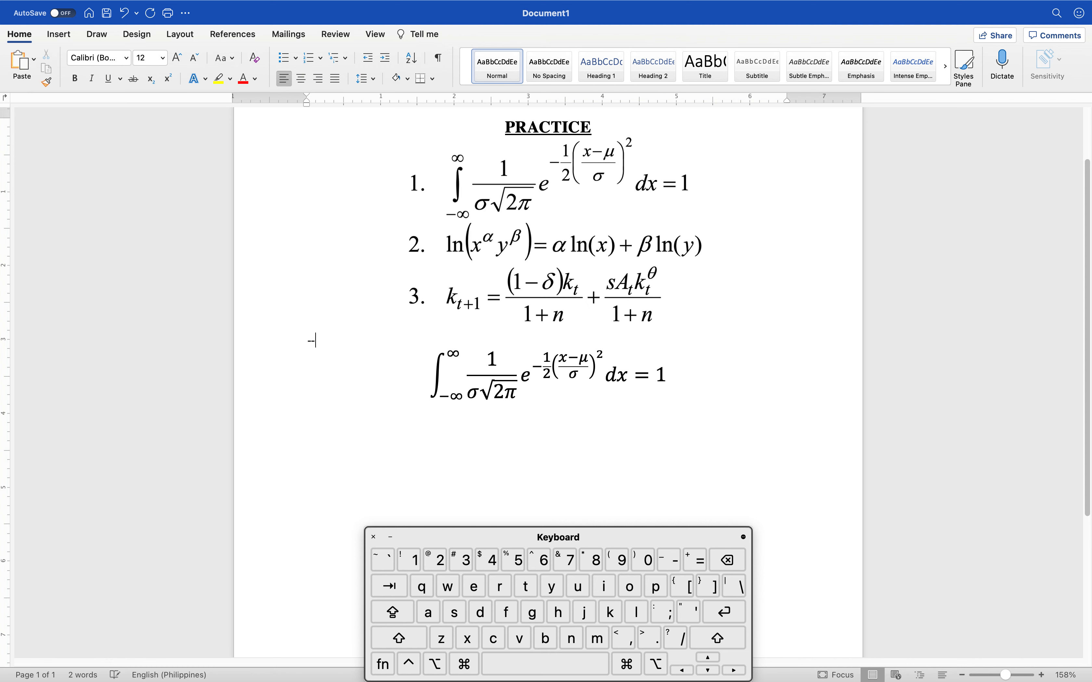
key("Return")
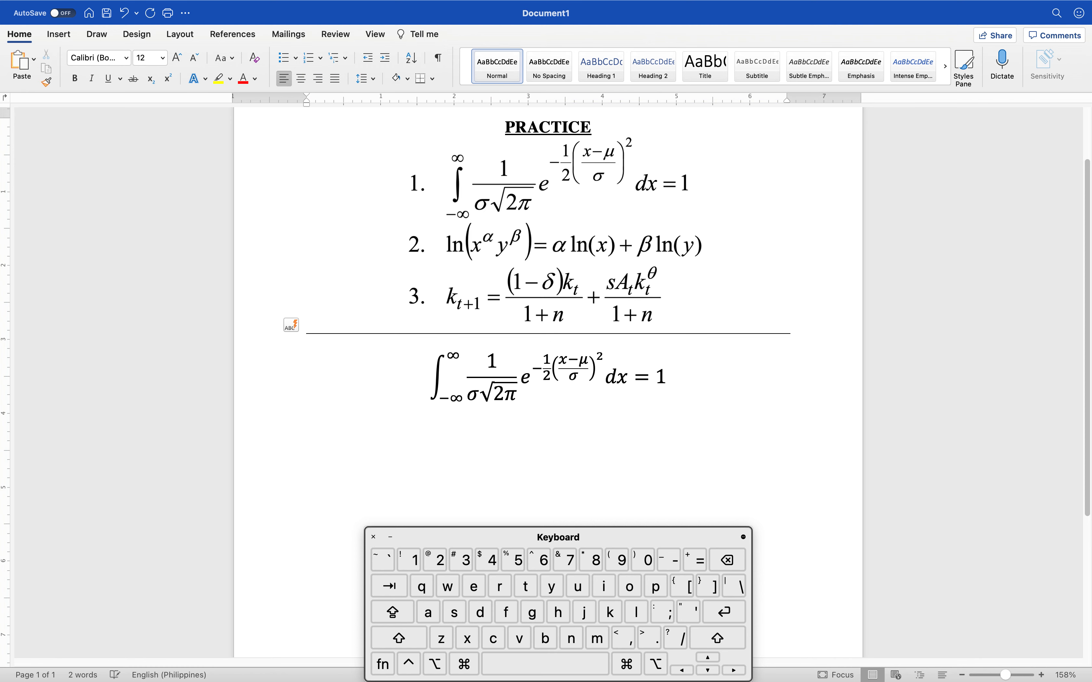
key("cmd+z")
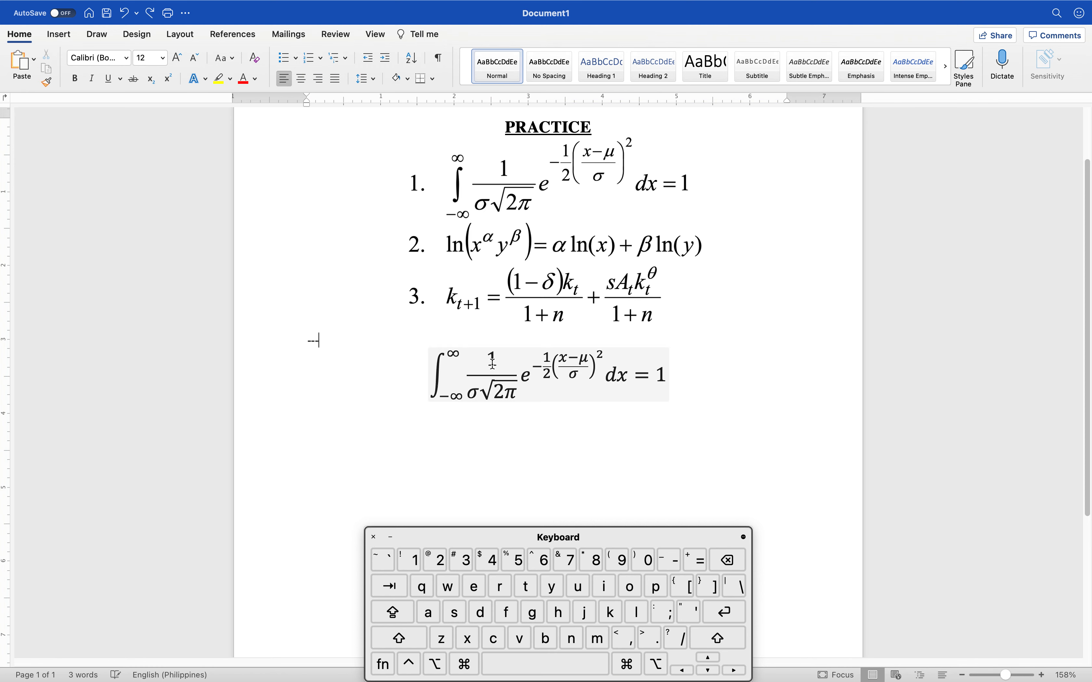
key("cmd+y")
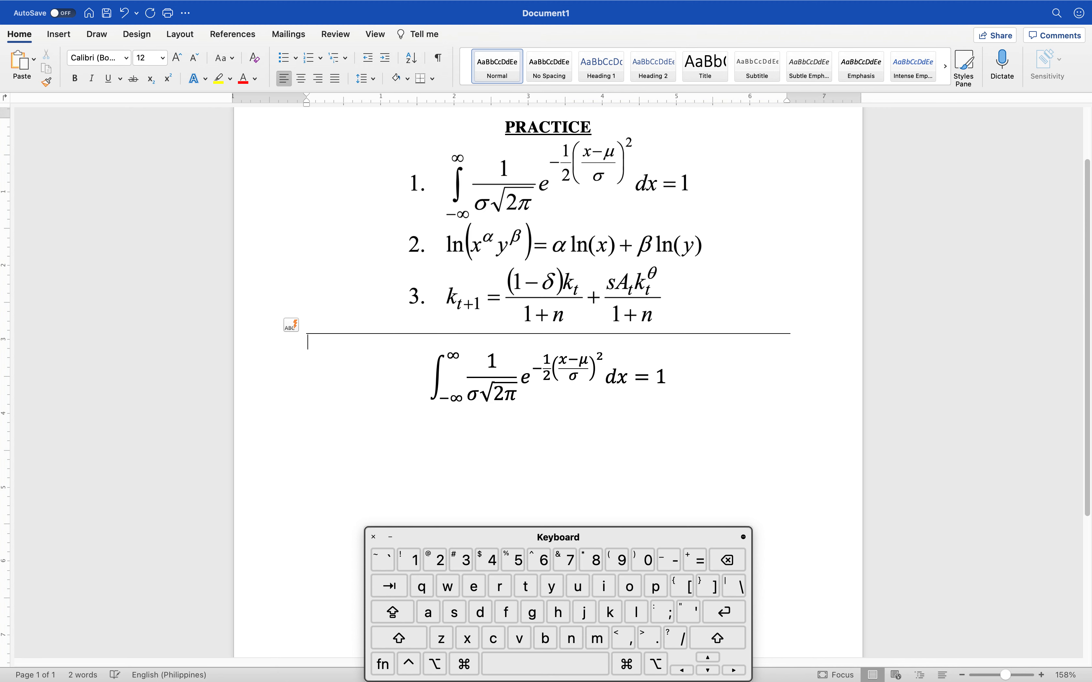
- Add the heading "Solutions." below the horizontal rule and set its font to Times
type("Solutions.")
triple_click(349, 343)
left_click(115, 57)
type("Times")
key("Return")
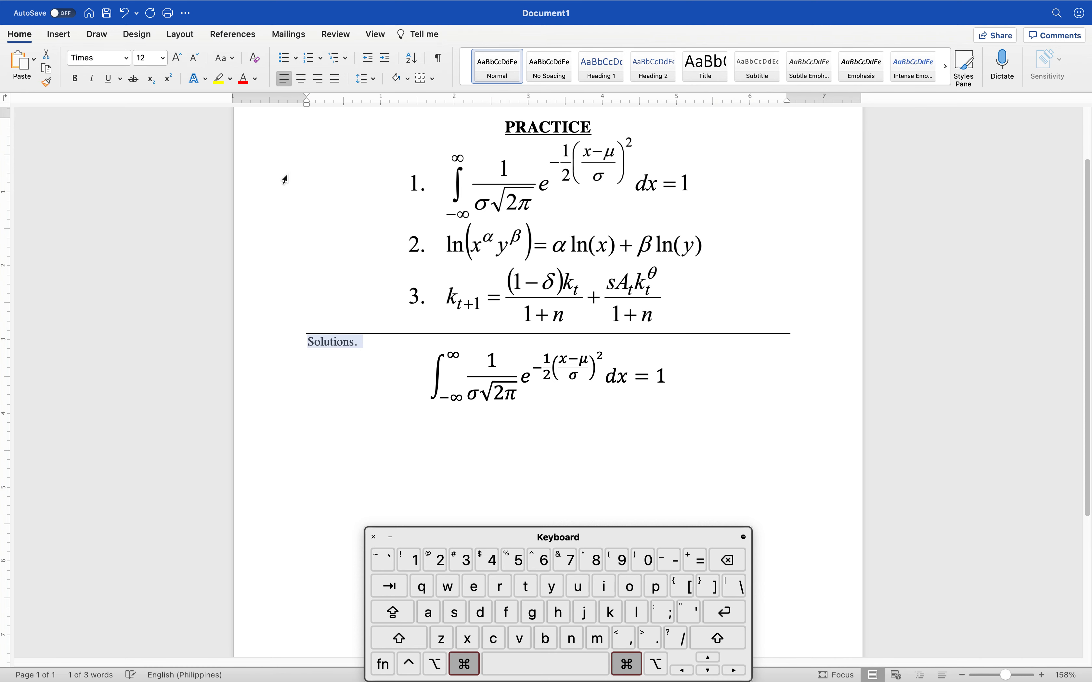
- Make the word Solutions in the heading bold and underlined
left_click(338, 343)
key("super+b")
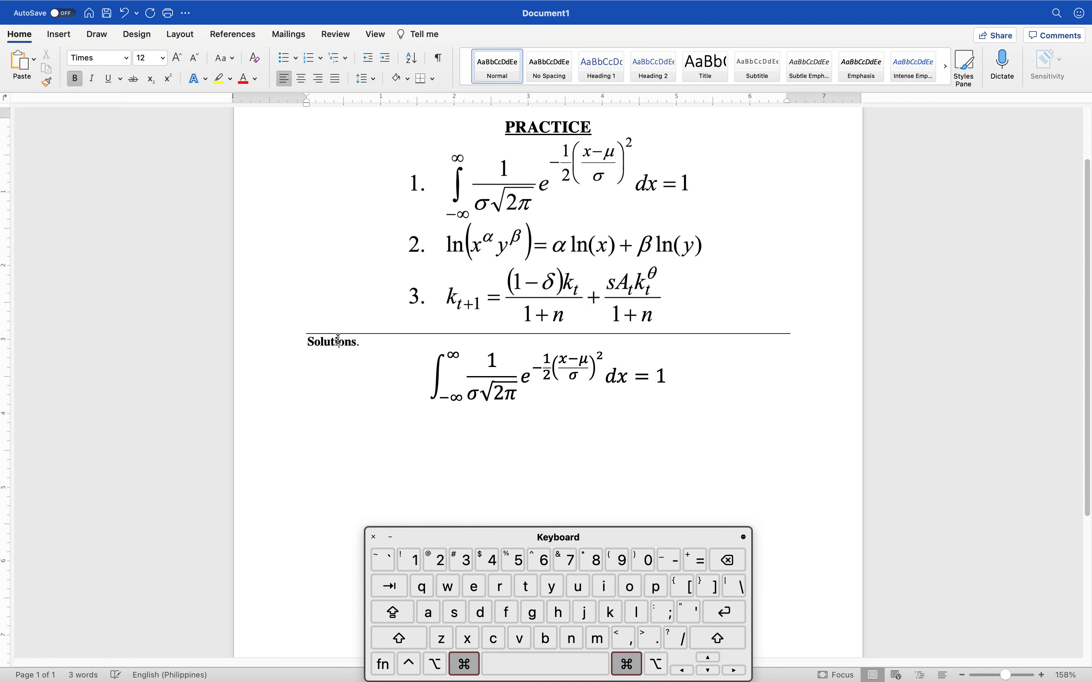
key("super+u")
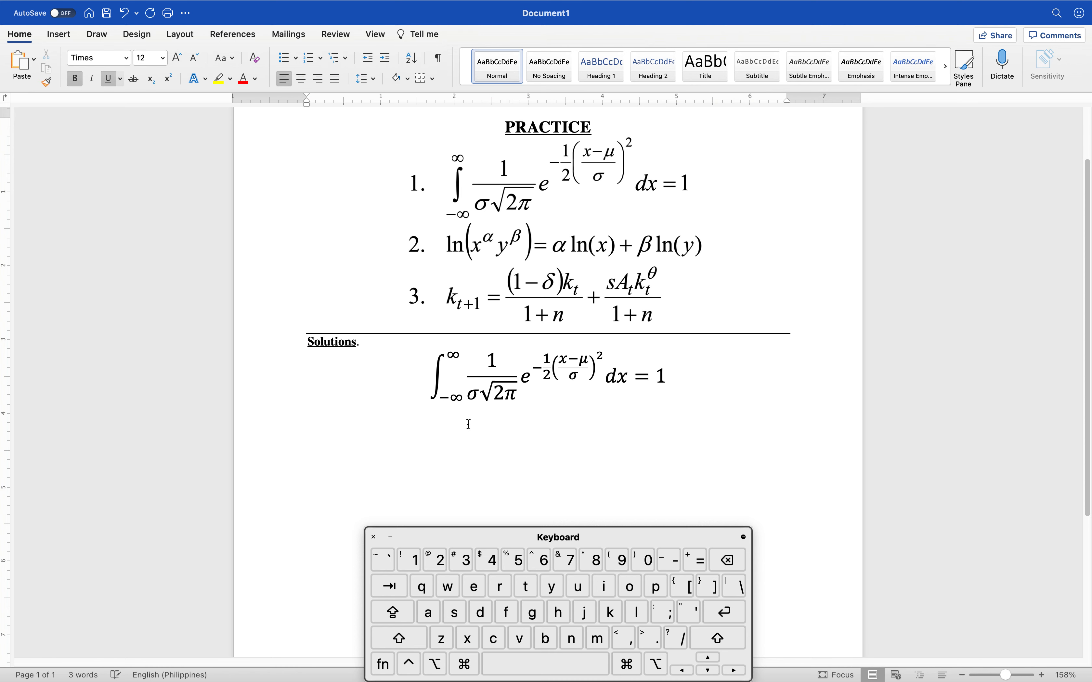
- Insert a new equation below the integral and begin it with the natural logarithm ln(x
left_click(468, 424)
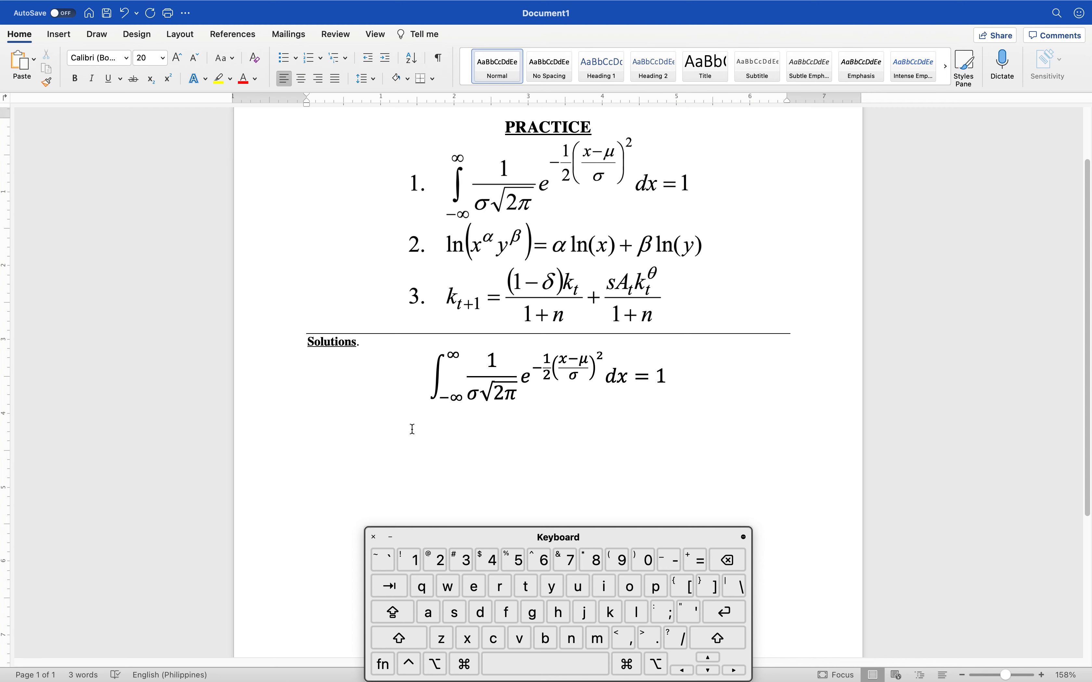
scroll(564, 416, "down", 1)
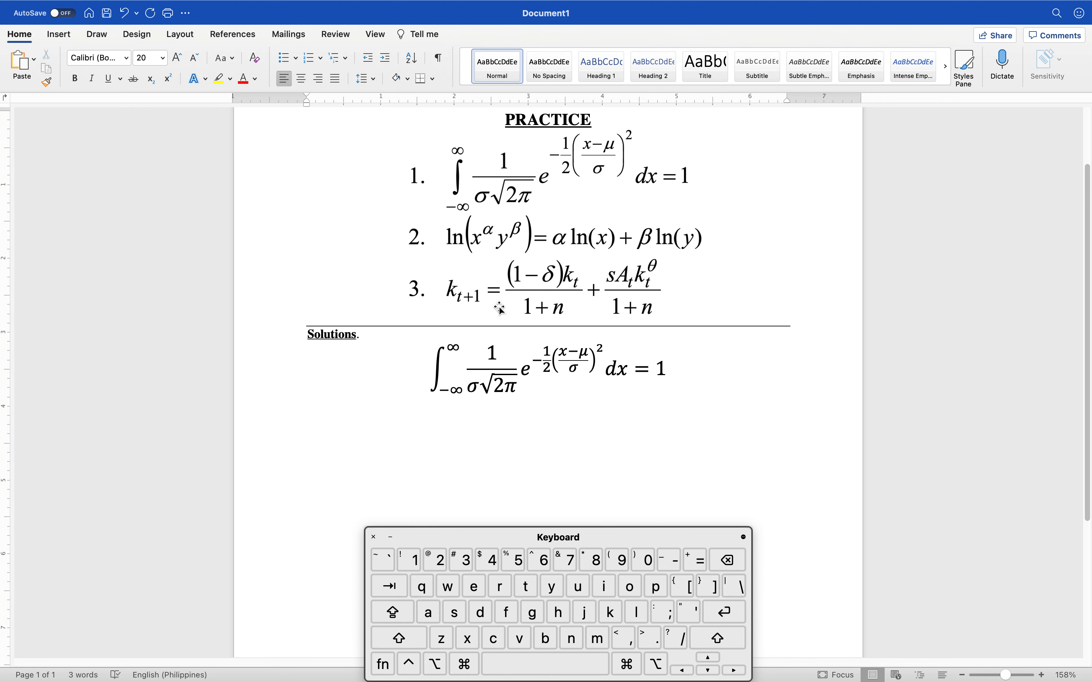
key("ctrl+equal")
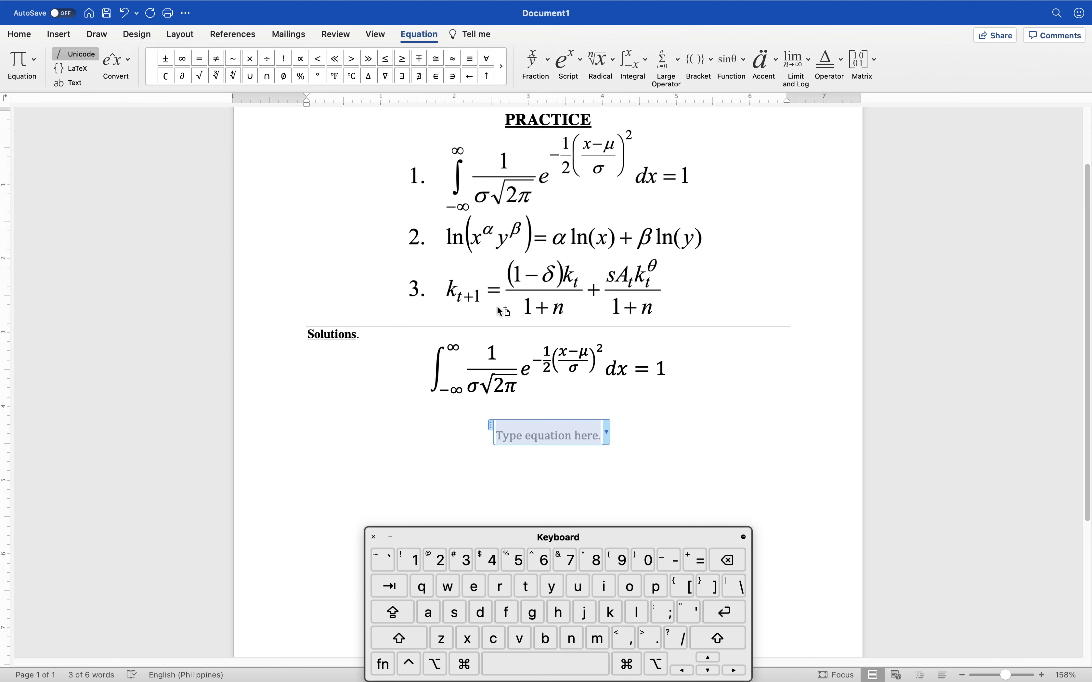
type("ln")
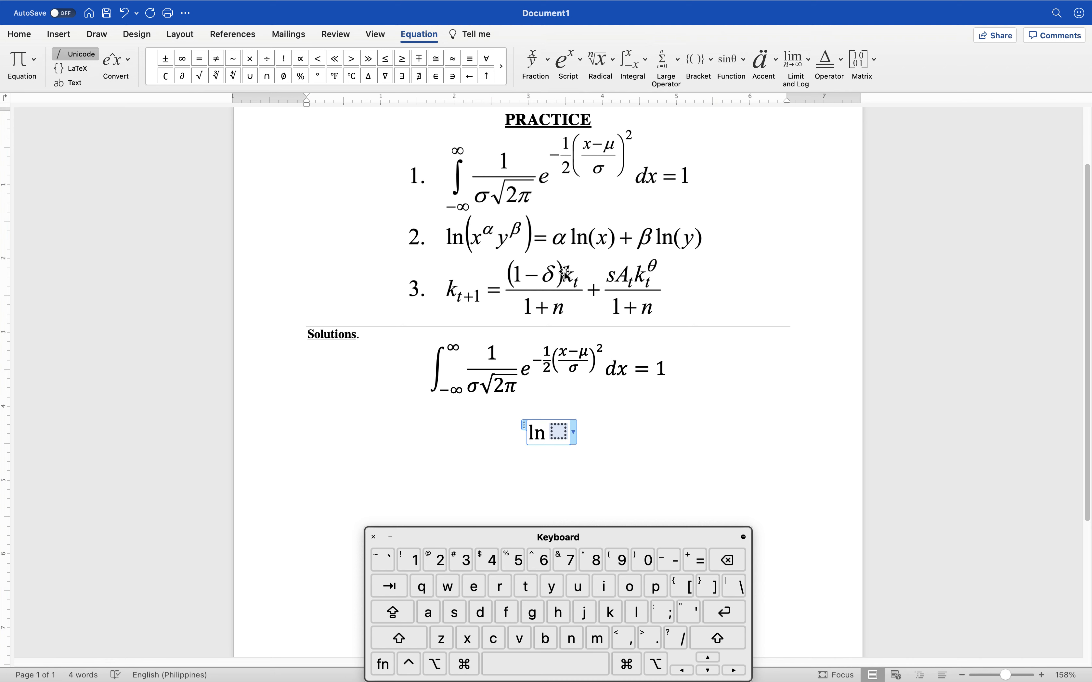
type("(x")
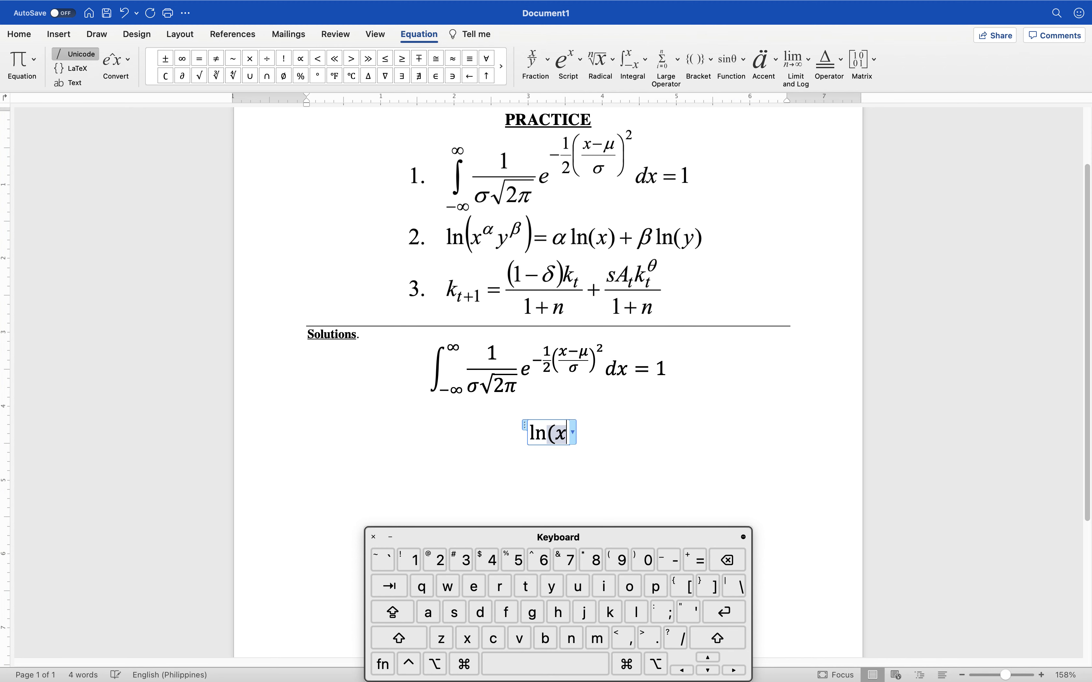
type("^\\alpha")
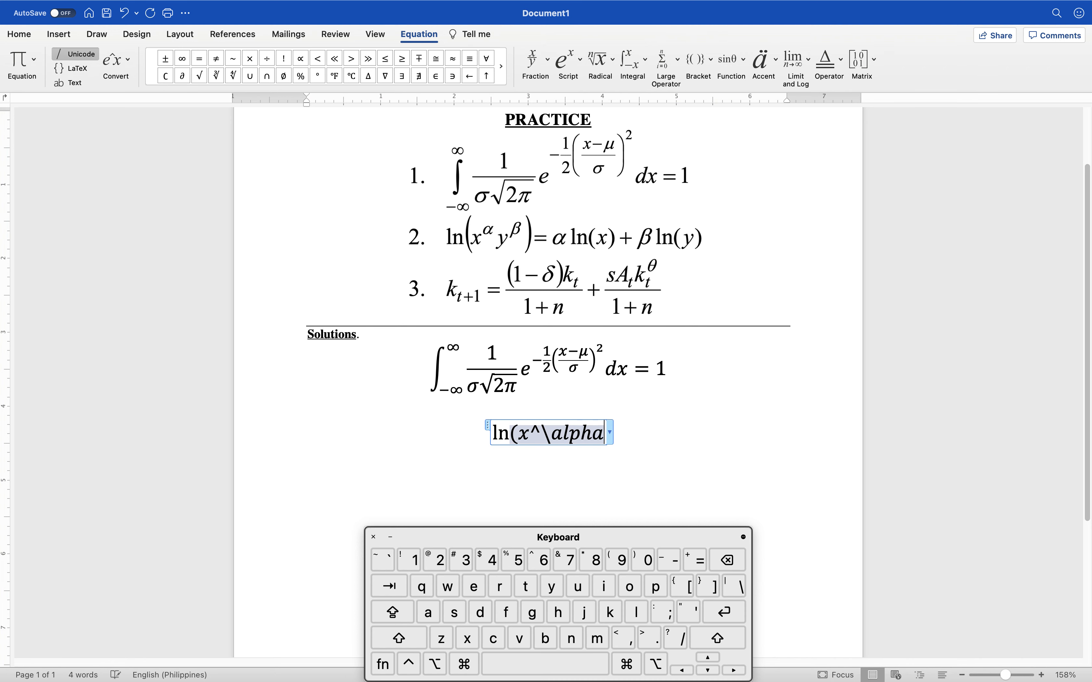
- Raise x to the power α, then add y to the power β and close the logarithm's parenthesis
key("space")
key("space")
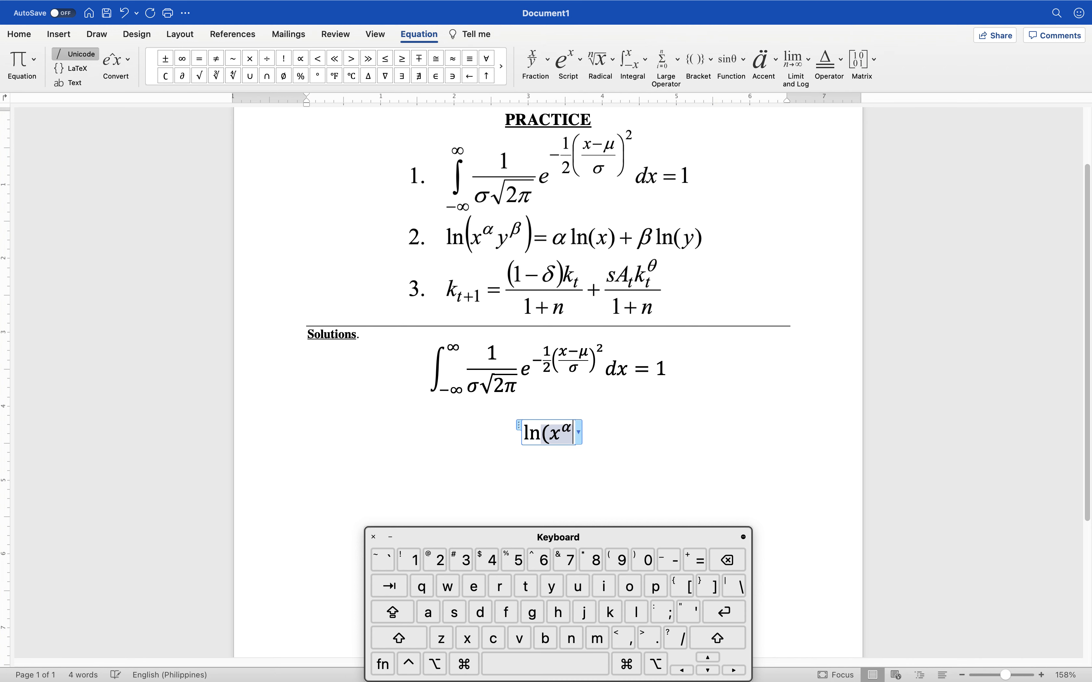
type("y")
type("^\bet")
type("a ")
type(")")
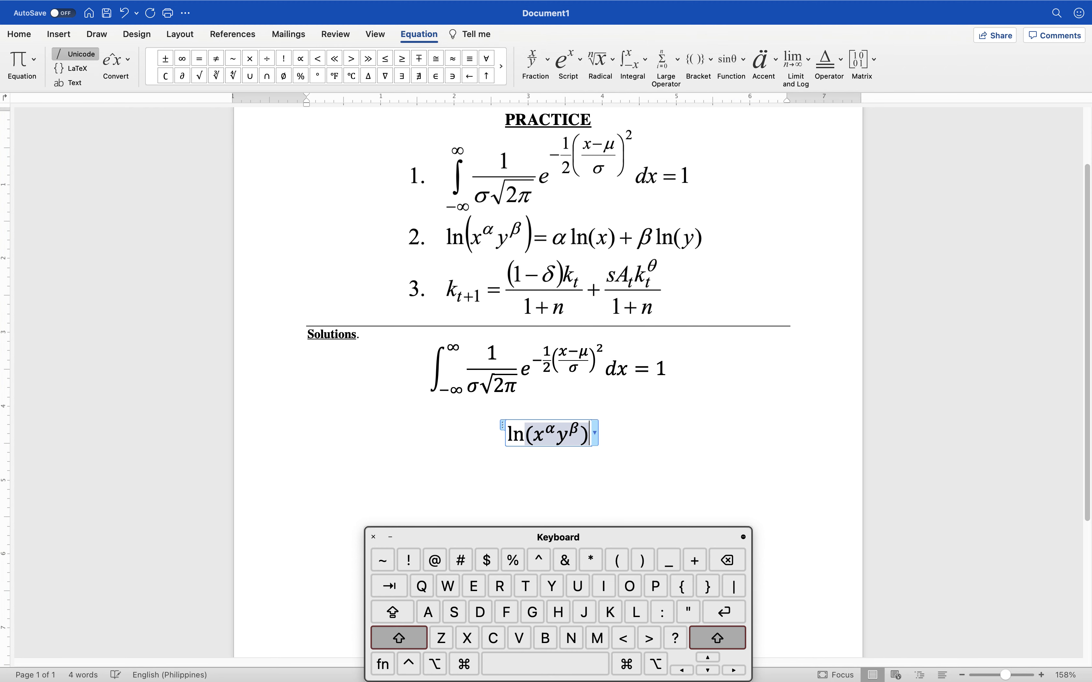
- Continue the logarithm identity after ln(x^α y^β) with an equals sign and the term α ln(x)
key("Right")
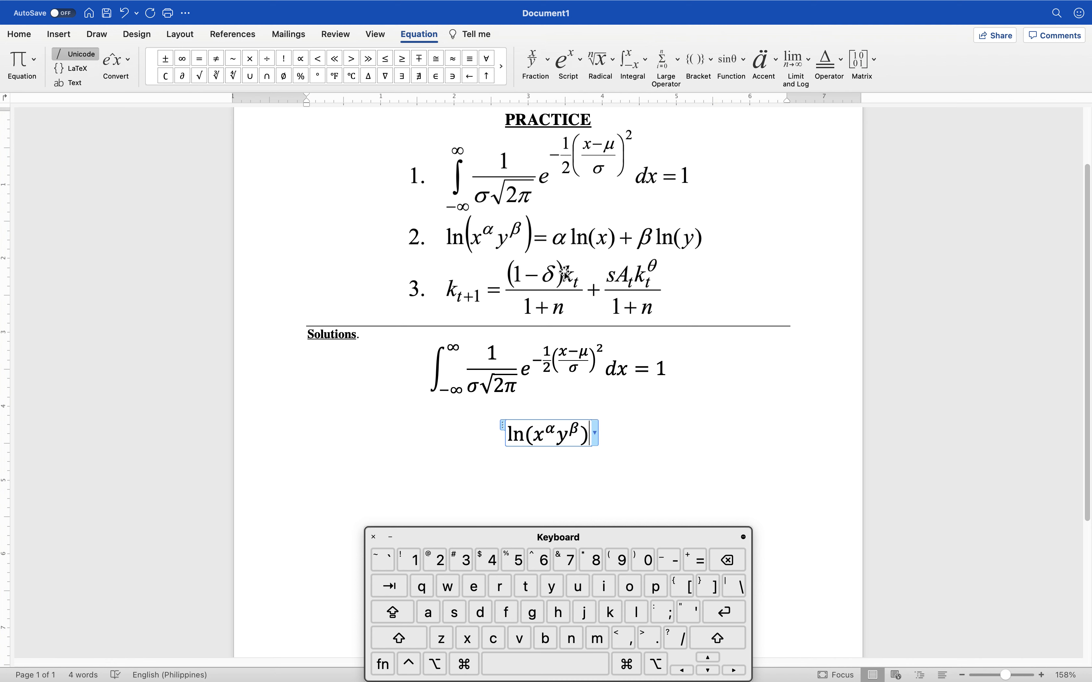
key("Left")
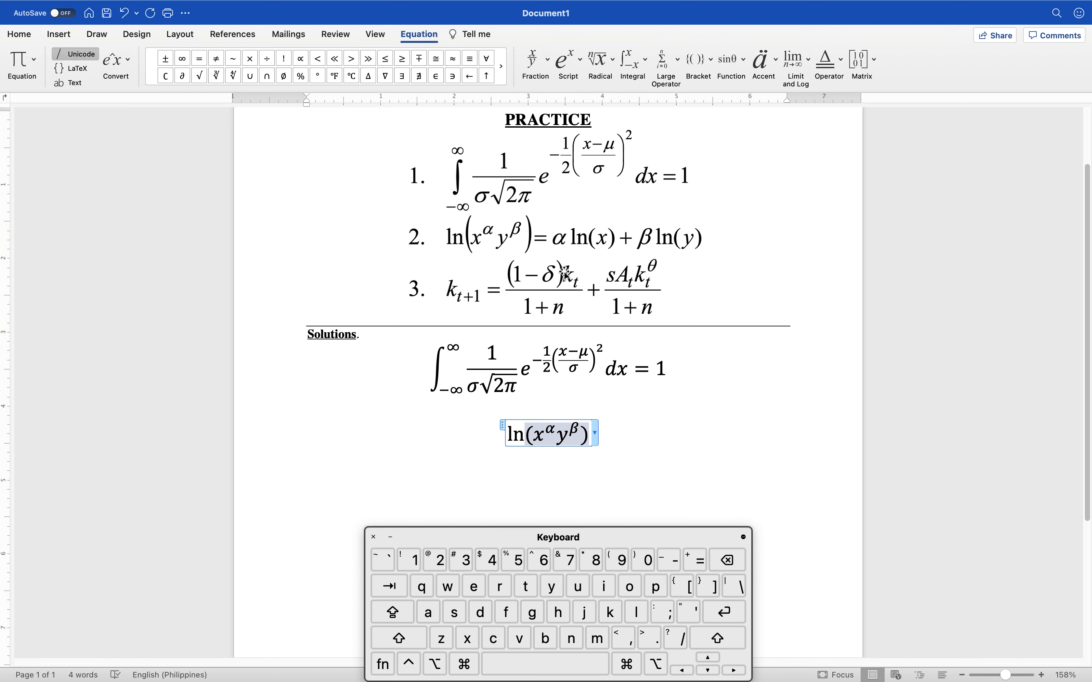
key("Right")
type("=")
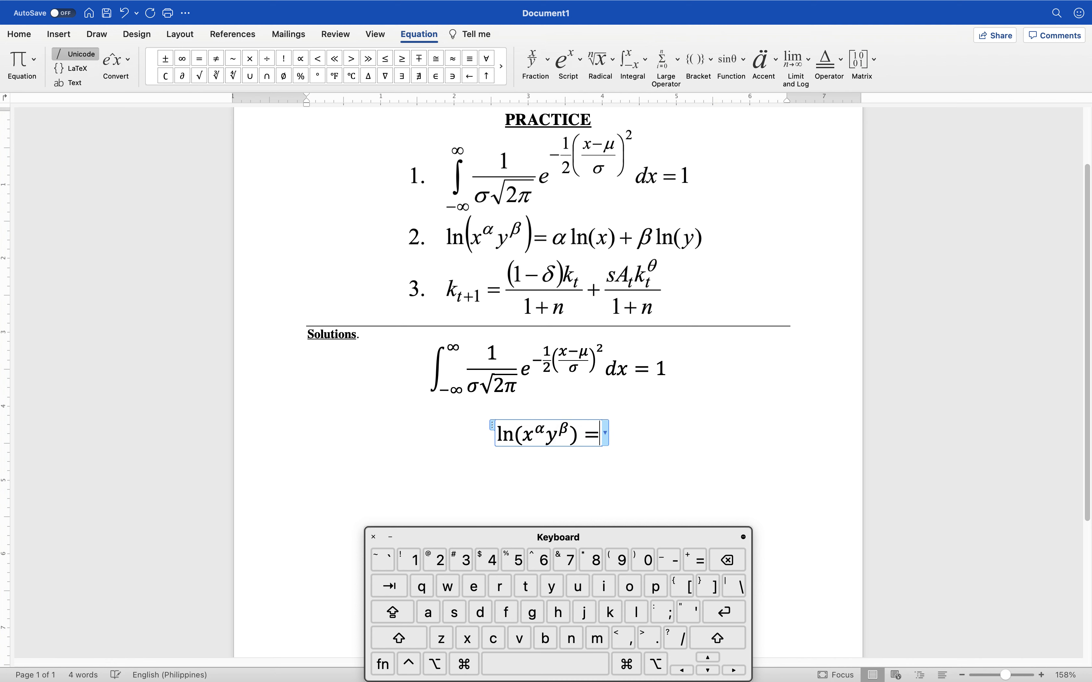
type("\\")
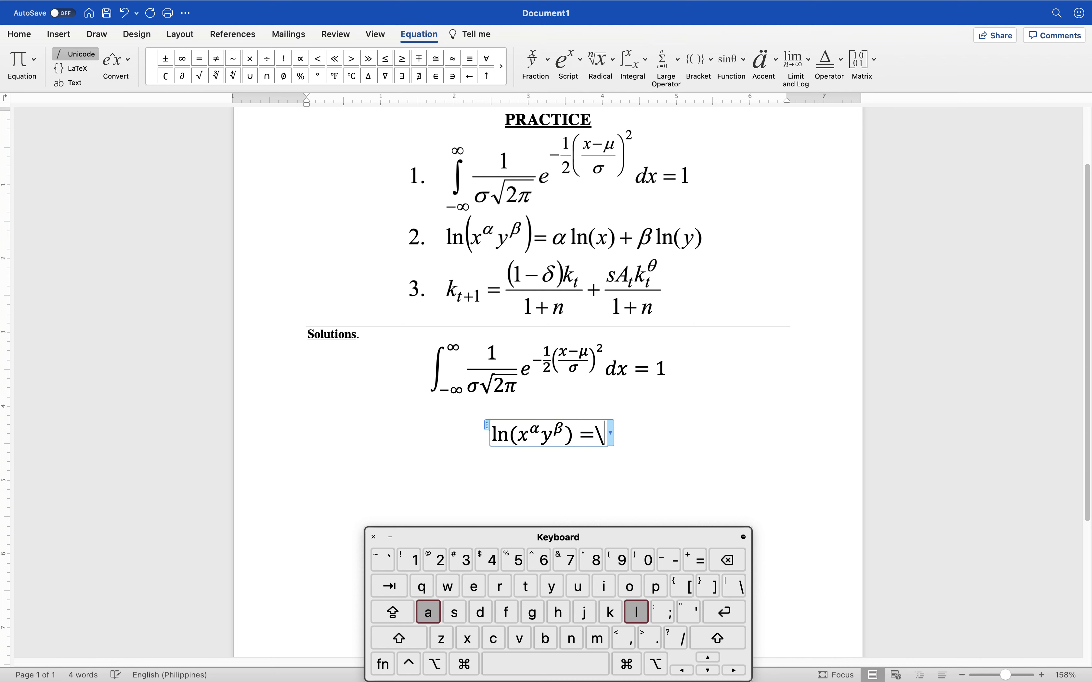
type("alpha ln")
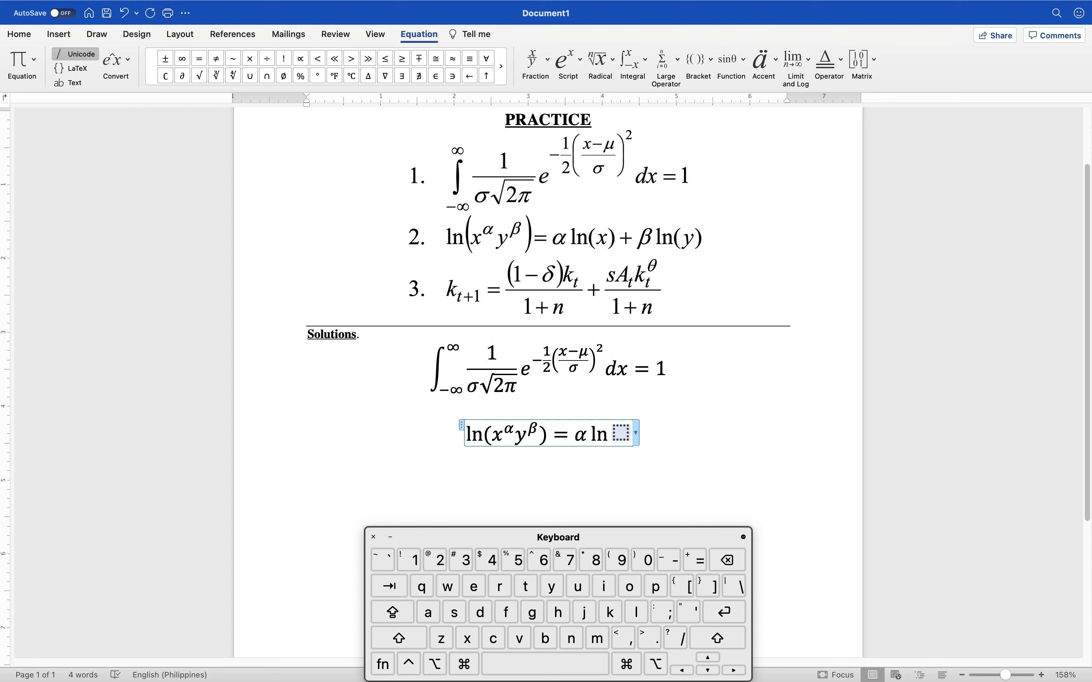
type("(x)")
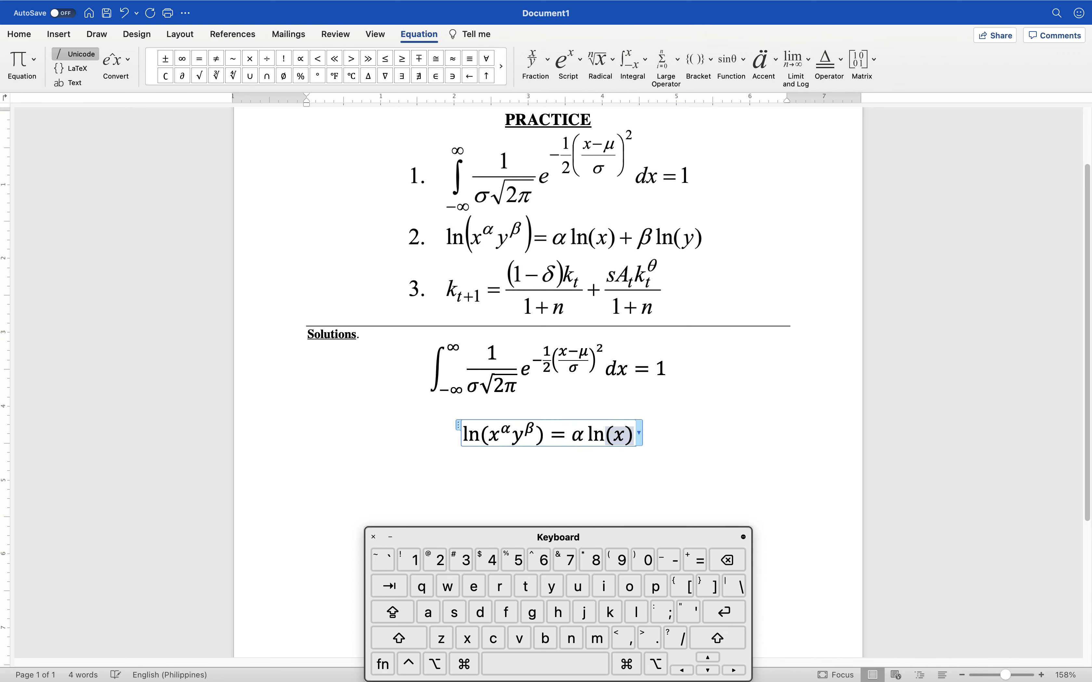
- Complete the identity's right side with + β ln(y) and start a new line below the equation
key("Right")
type("+")
type("\\beta ")
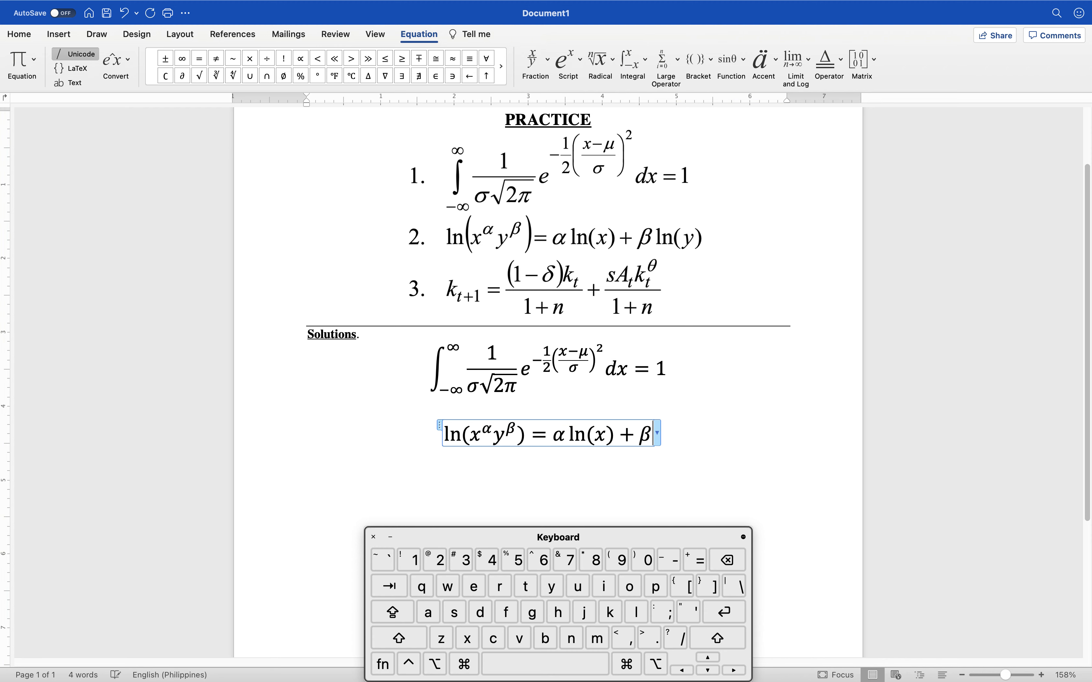
type("ln ")
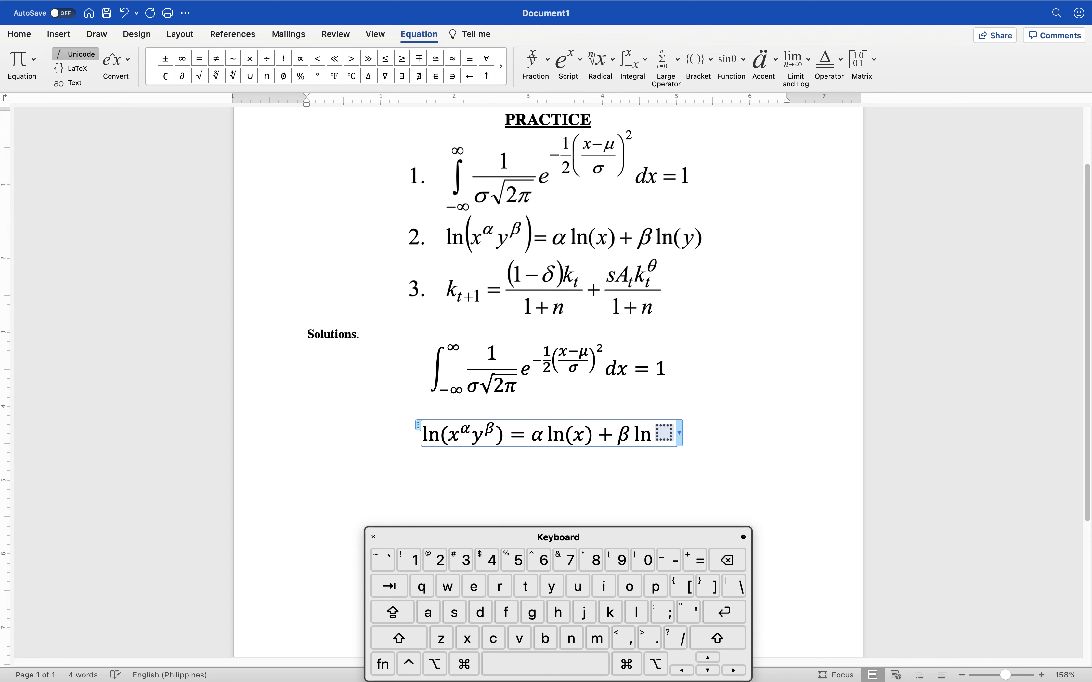
type("(y)")
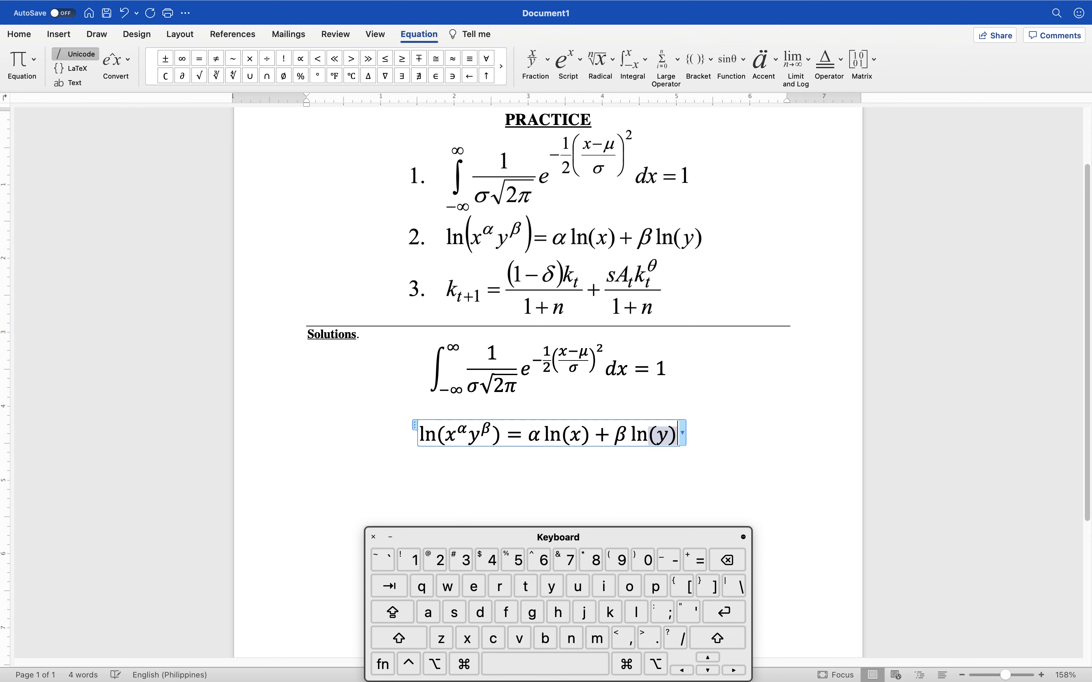
key("Right")
key("Right")
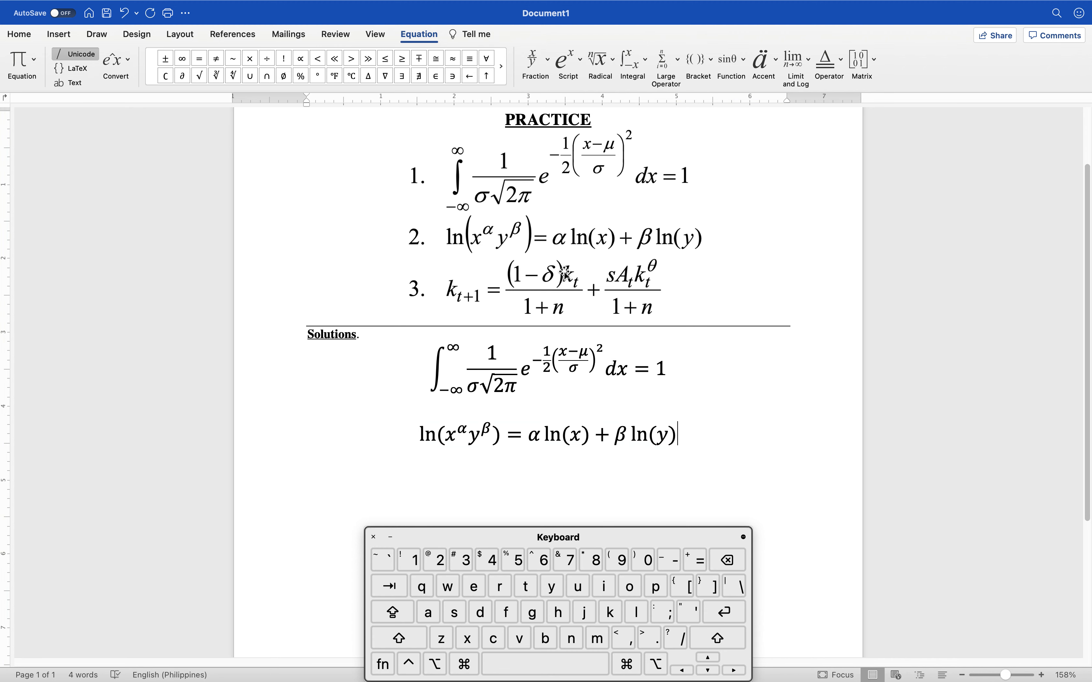
key("Return")
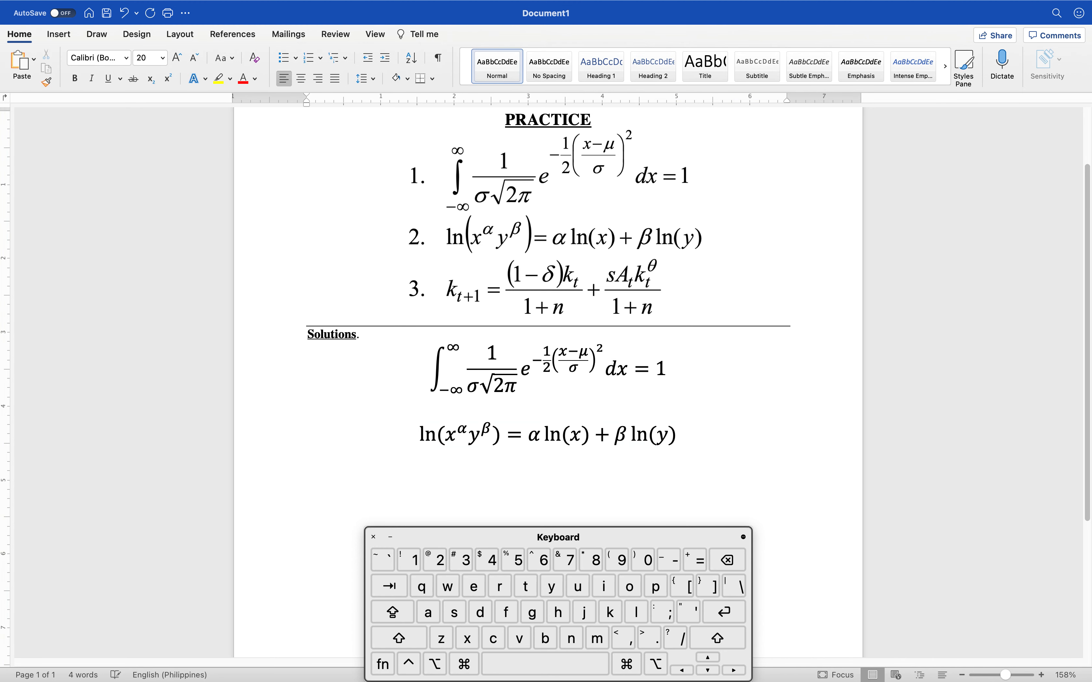
- Insert a new equation below the logarithm identity and begin it with k, subscript t+1, followed by an equals sign
scroll(548, 382, "down", 1)
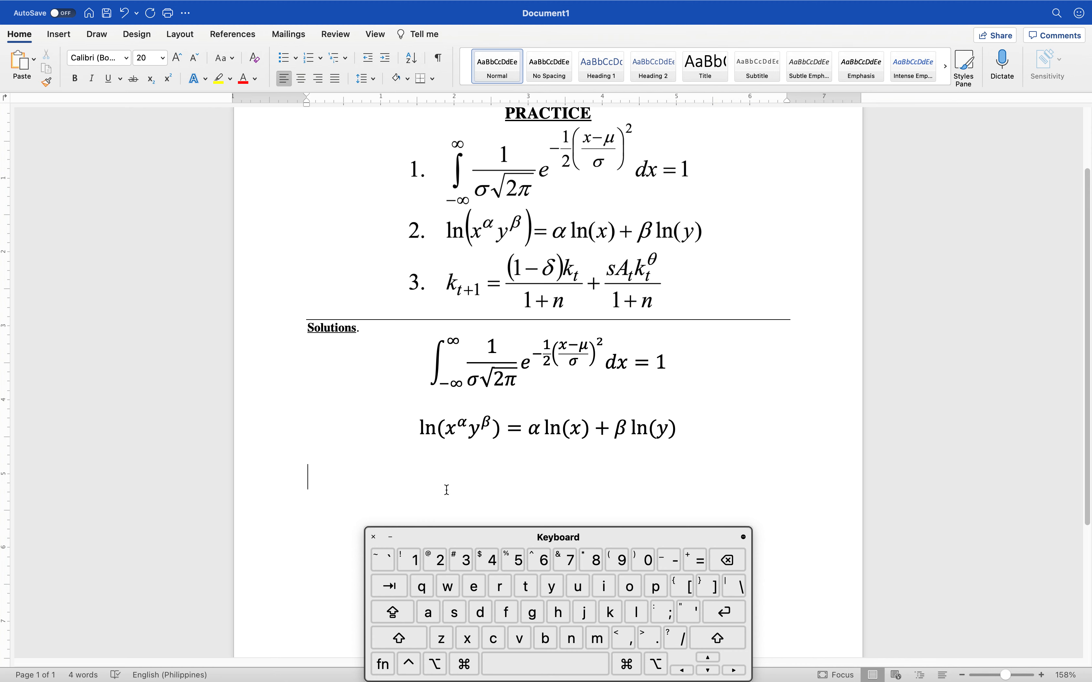
key("ctrl+equal")
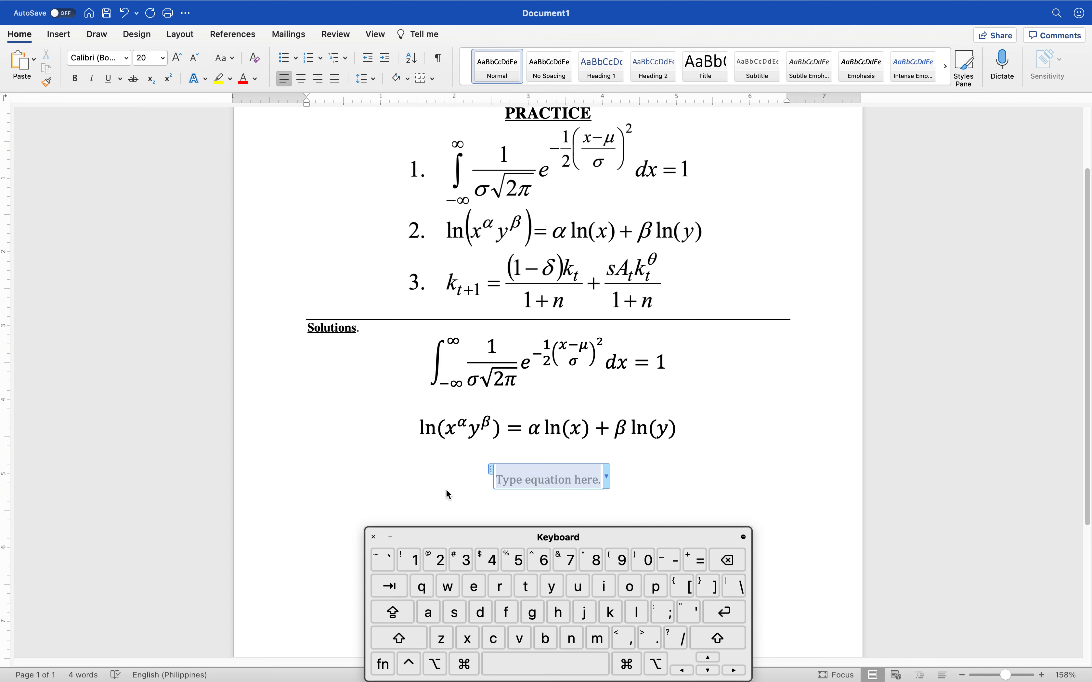
type("k")
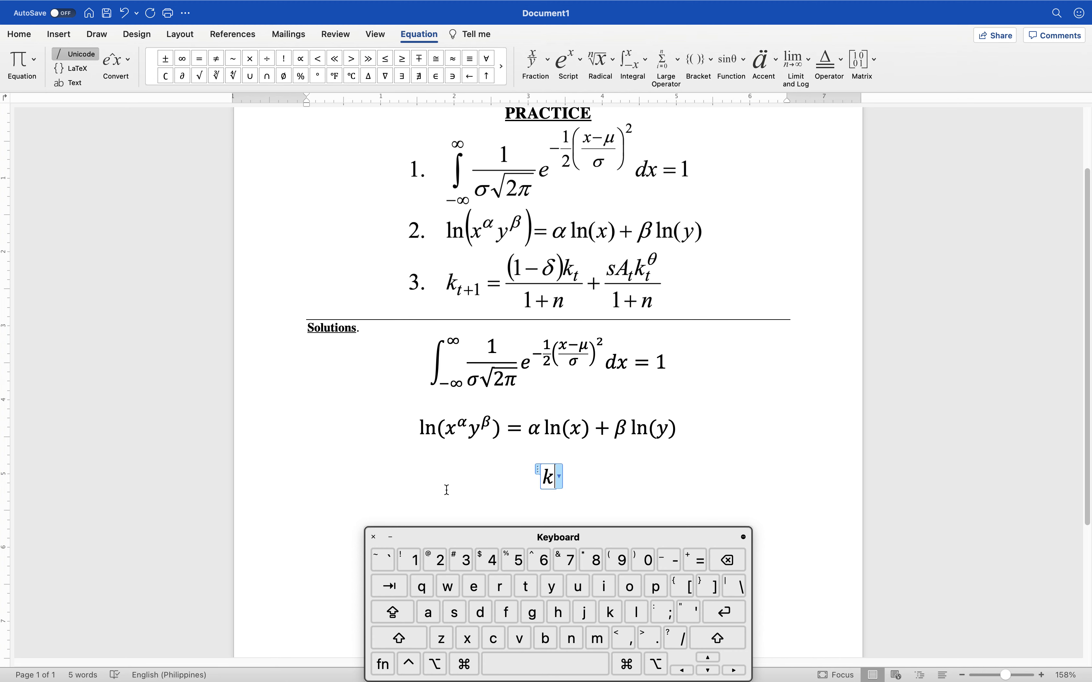
type("_(")
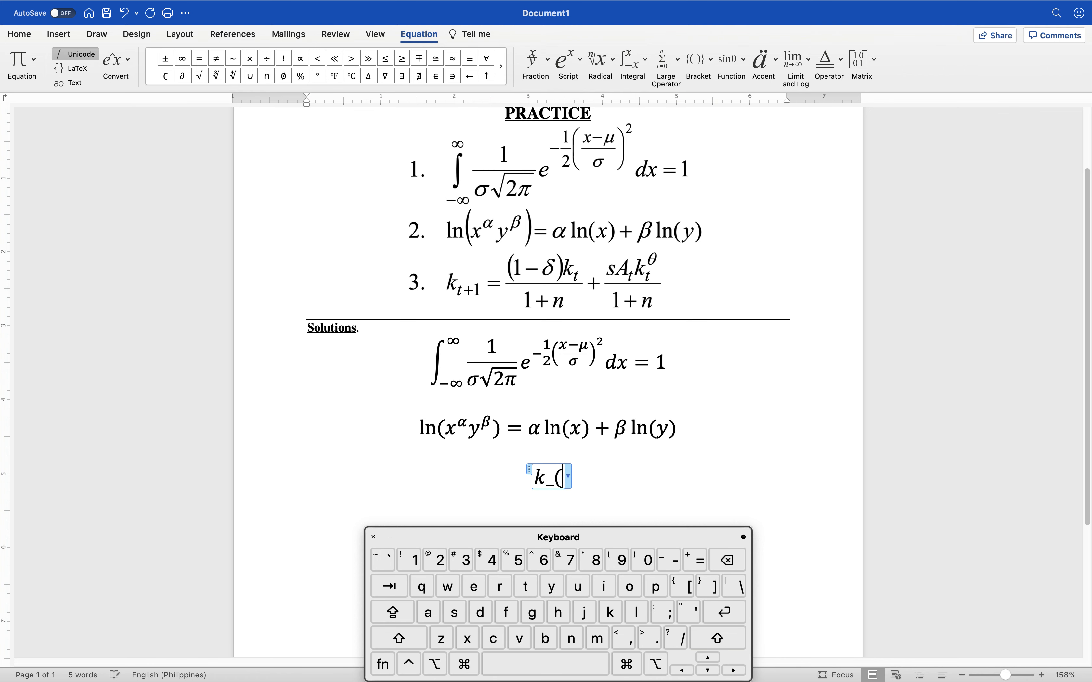
type(")")
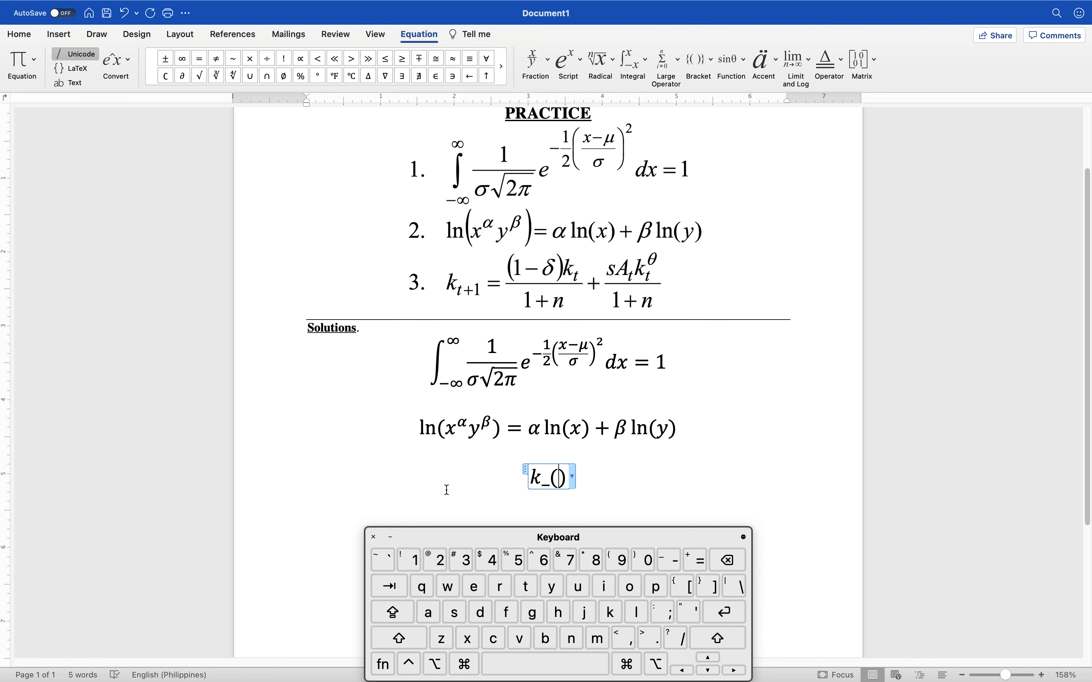
type("t+1")
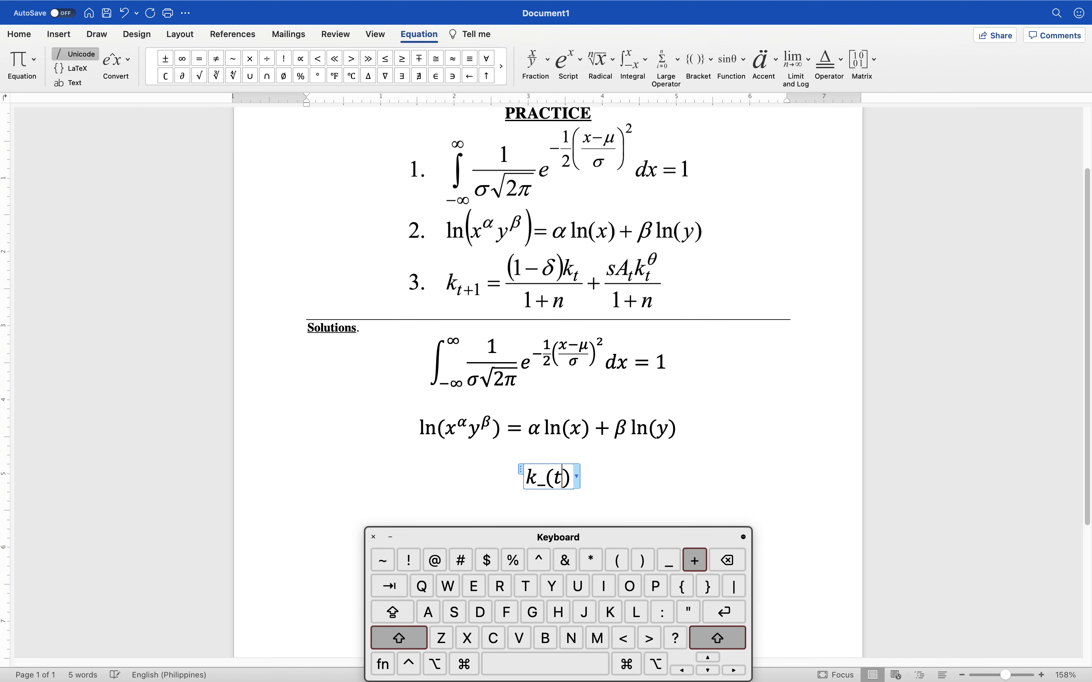
key("Right")
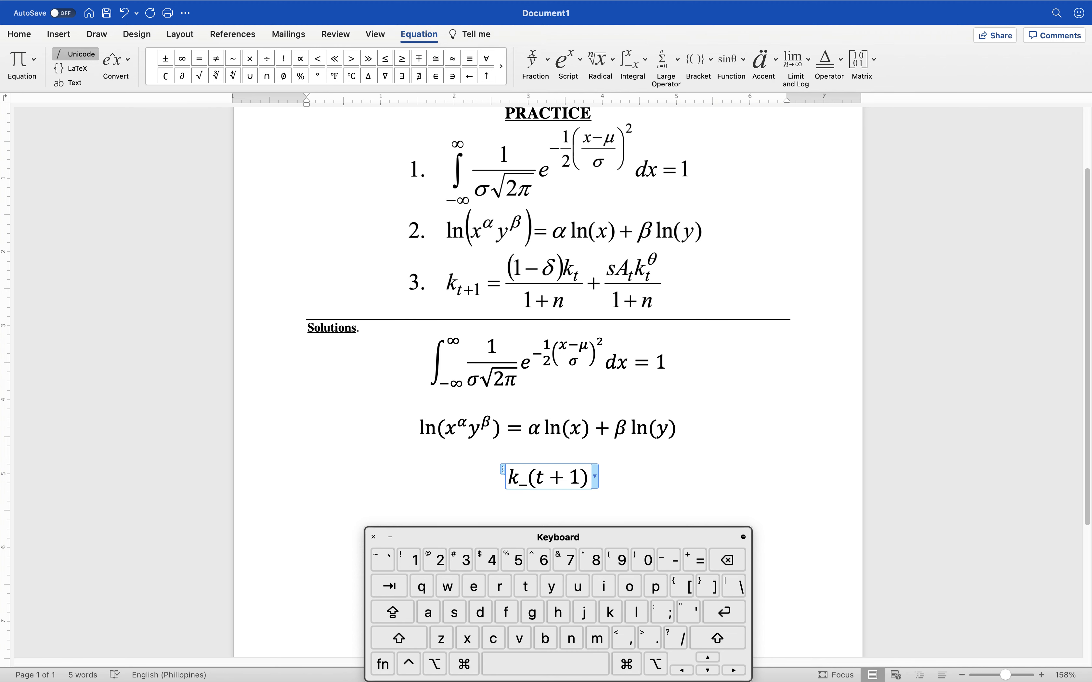
key("space")
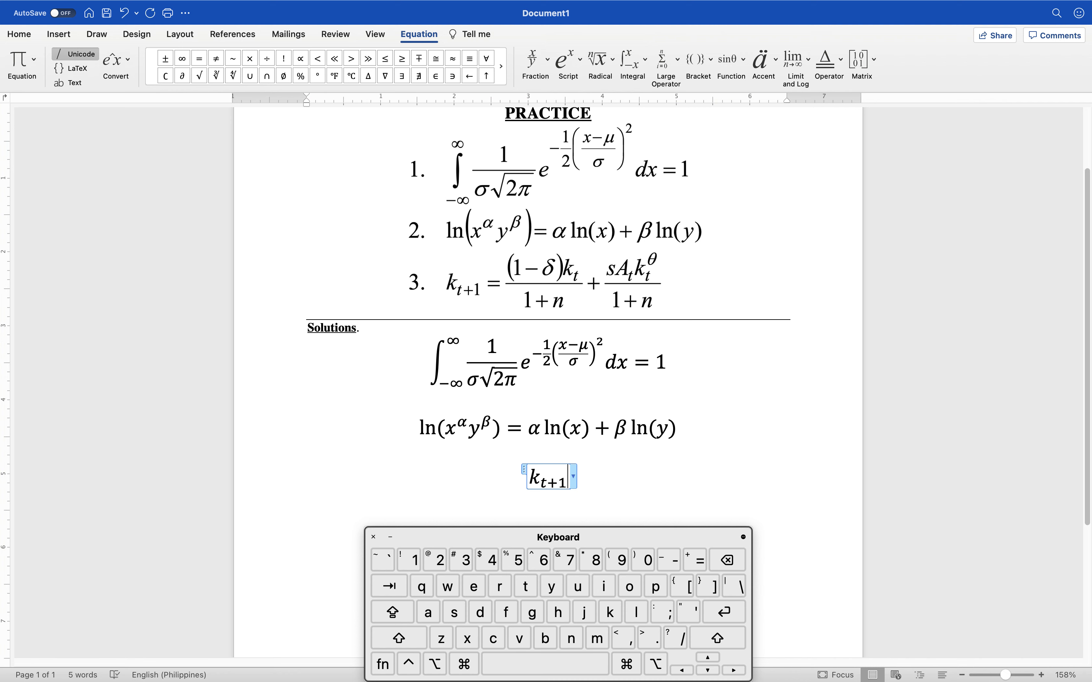
type("=")
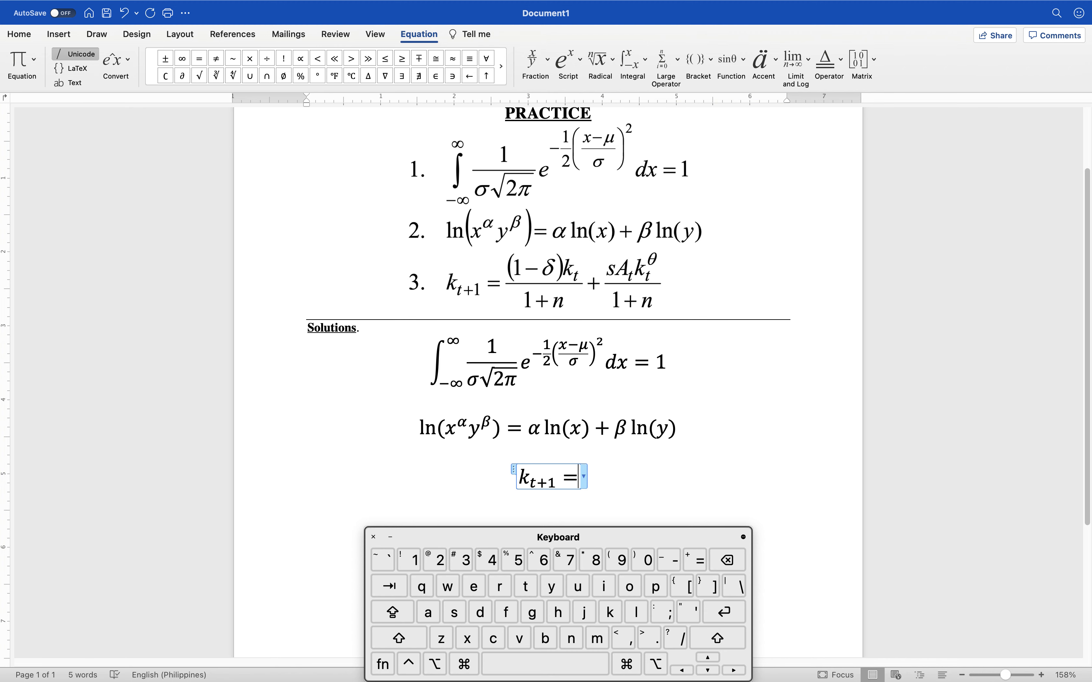
- Set up a fraction after the equals sign in linear form, with empty parentheses for the numerator followed by a slash
key("shift")
type("()")
key("Left")
key("Right")
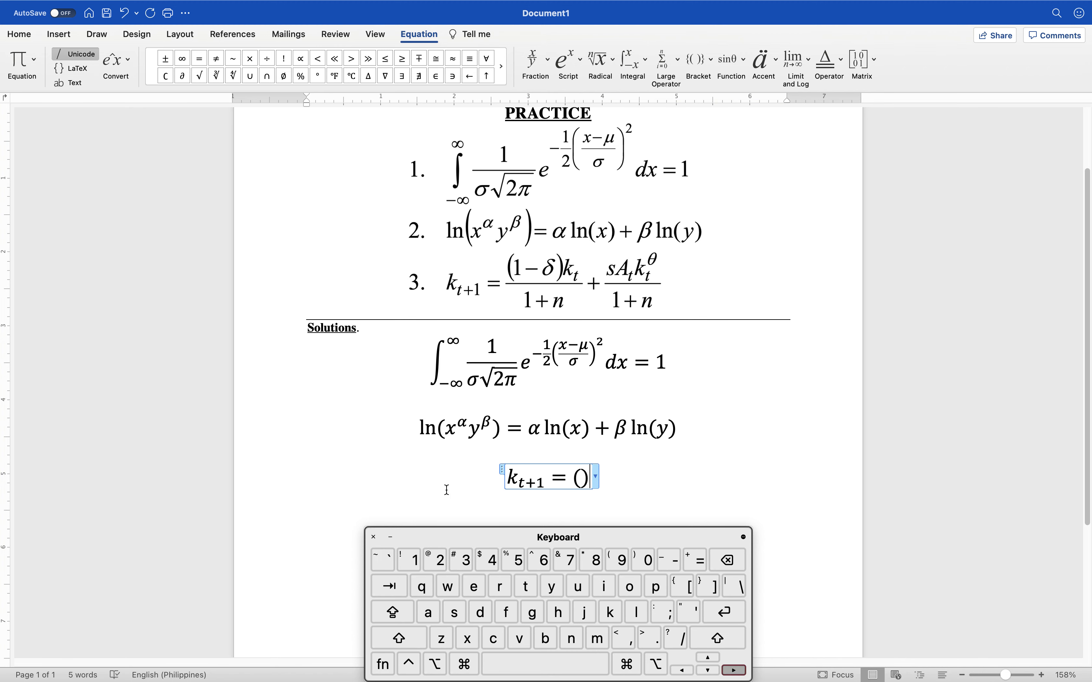
type("/")
key("Left")
key("Left")
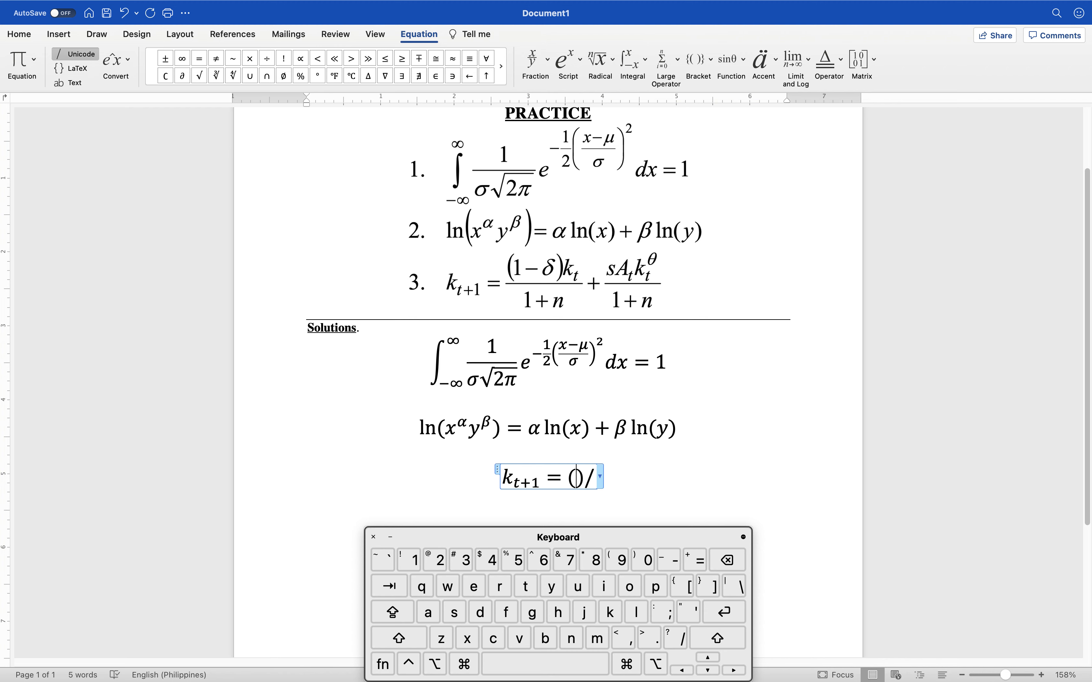
- Begin the fraction's numerator with a nested opening parenthesis and the expression 1−δ
type("1")
key("BackSpace")
type("(")
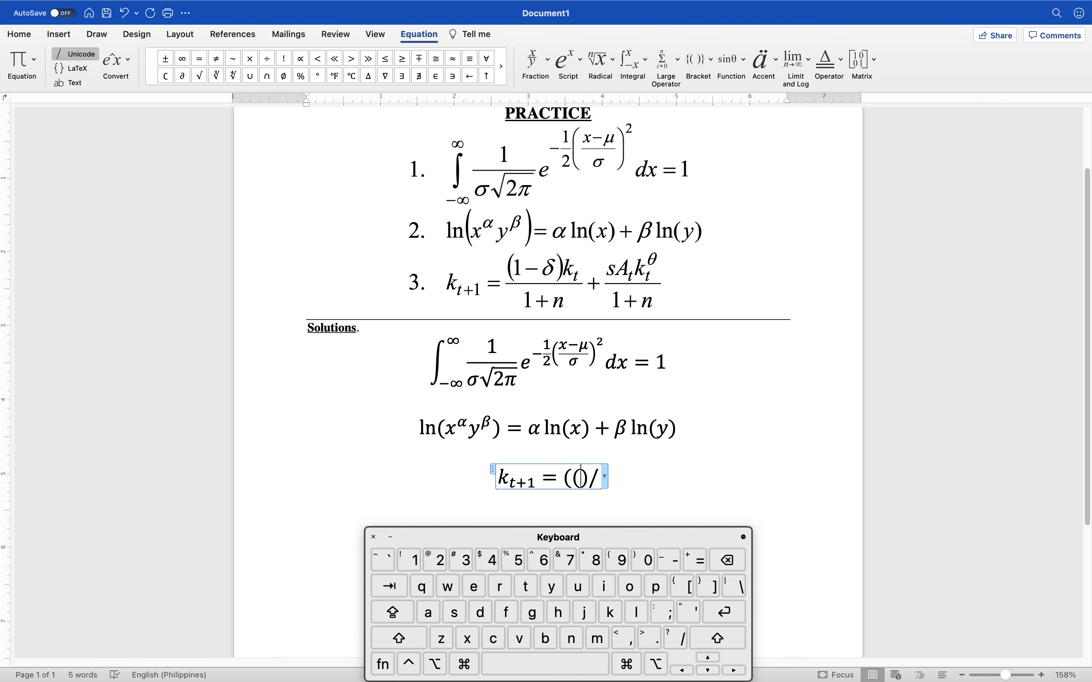
type("1-\\d")
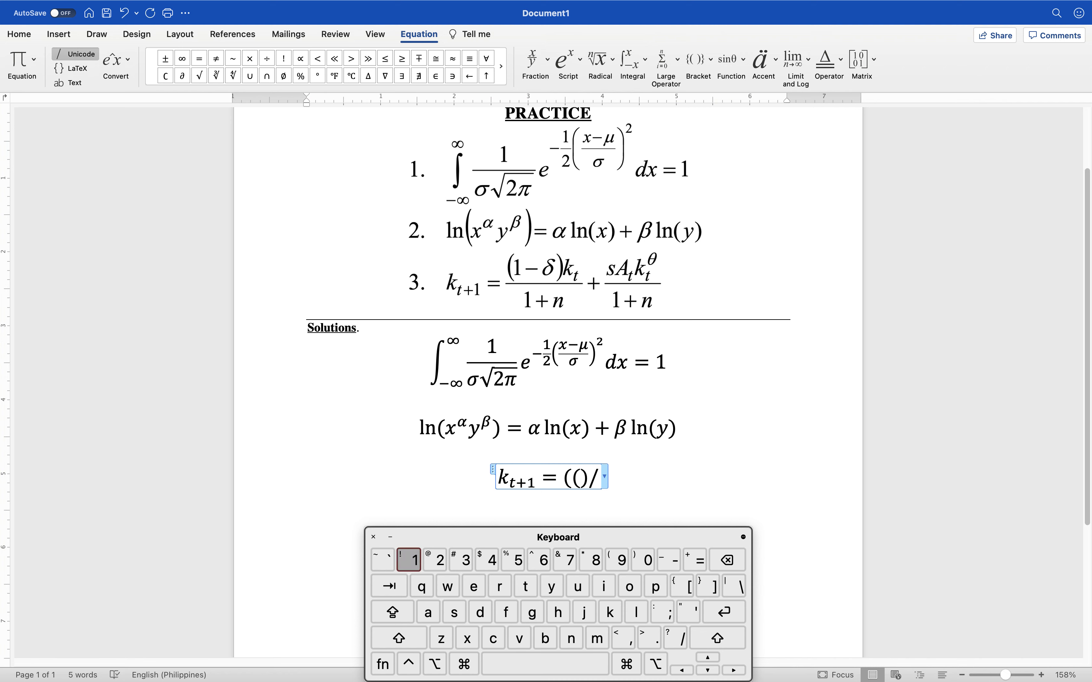